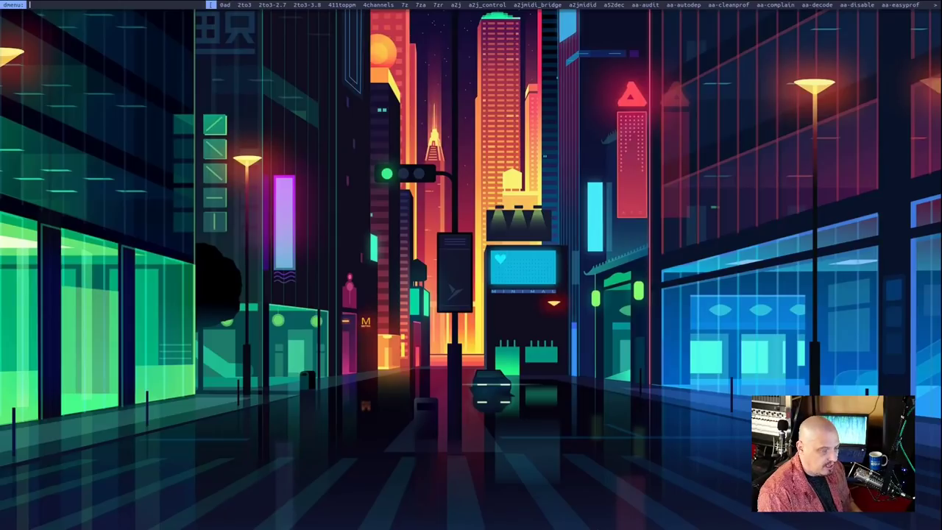
Launch a terminal from dmenu with "ala", close it, and bring up the launcher once more before dismissing it.
text(ala)
key(Return)
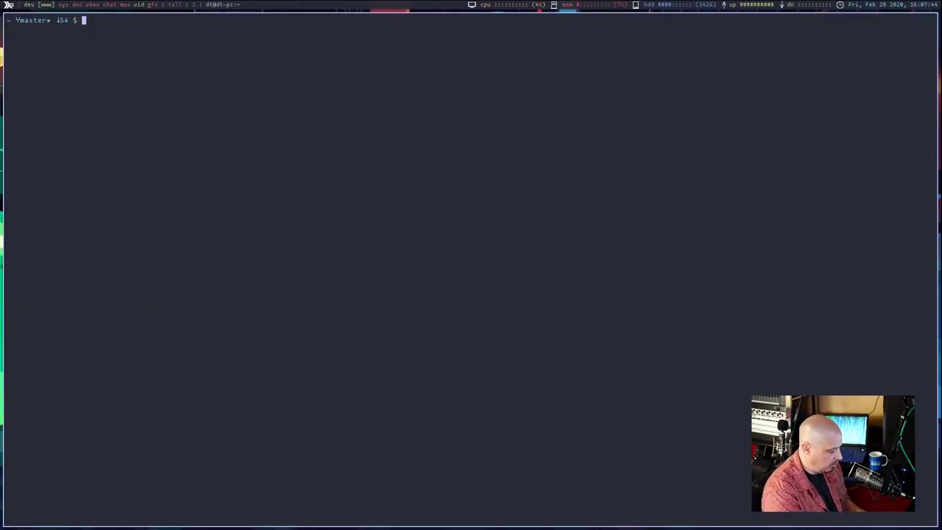
key(super+shift+c)
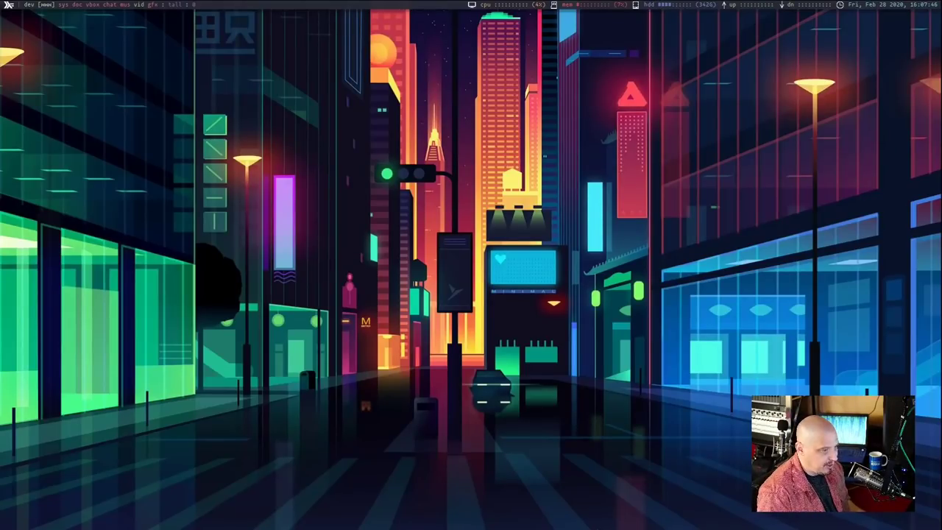
key(super+shift+Return)
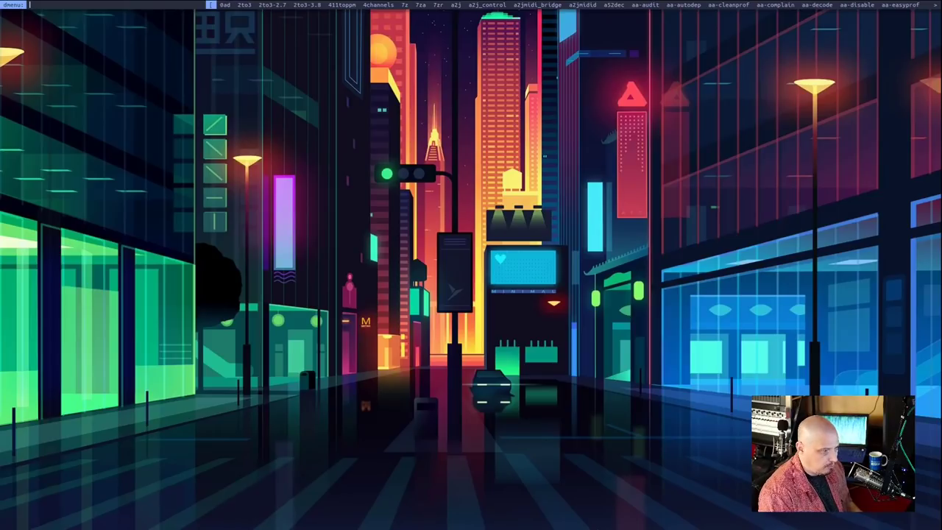
key(Escape)
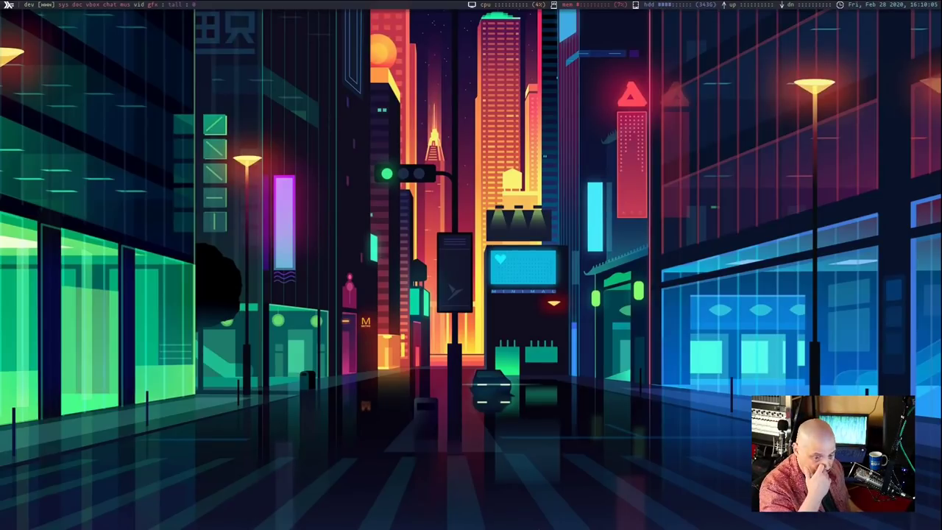
Open suckless.org in the surf browser through the dmenu launcher.
key(super+shift+Return)
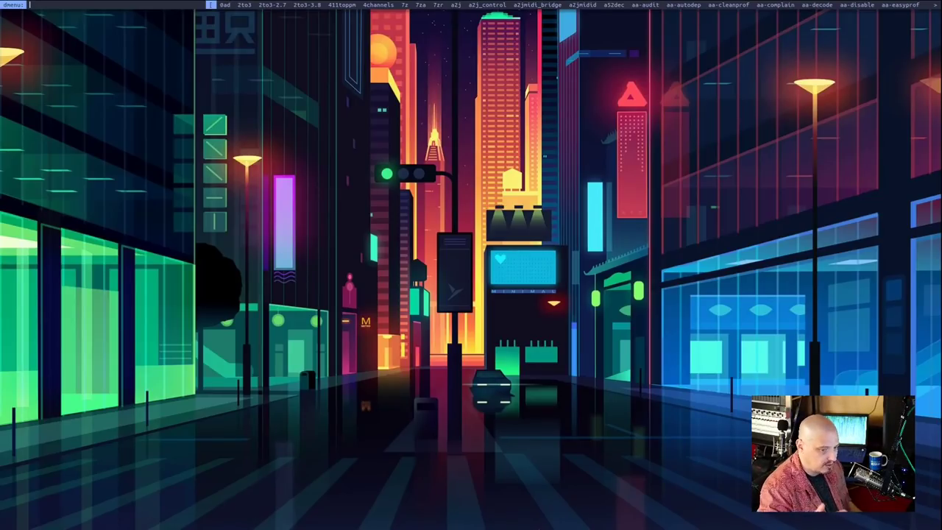
text(surf )
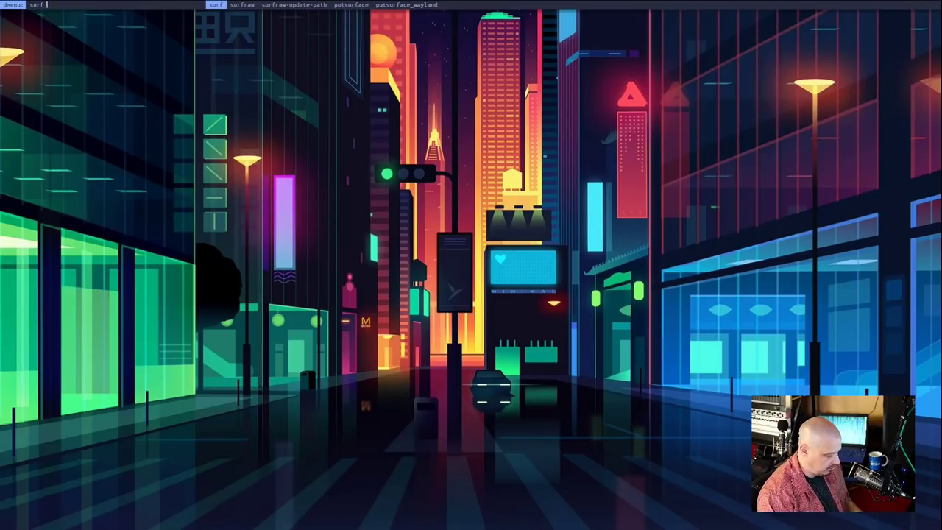
text(suckless.org)
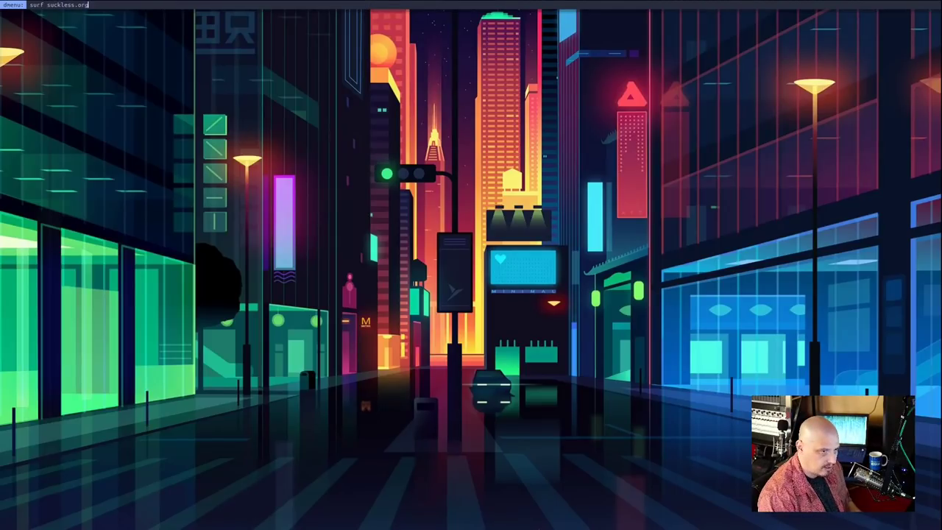
key(Return)
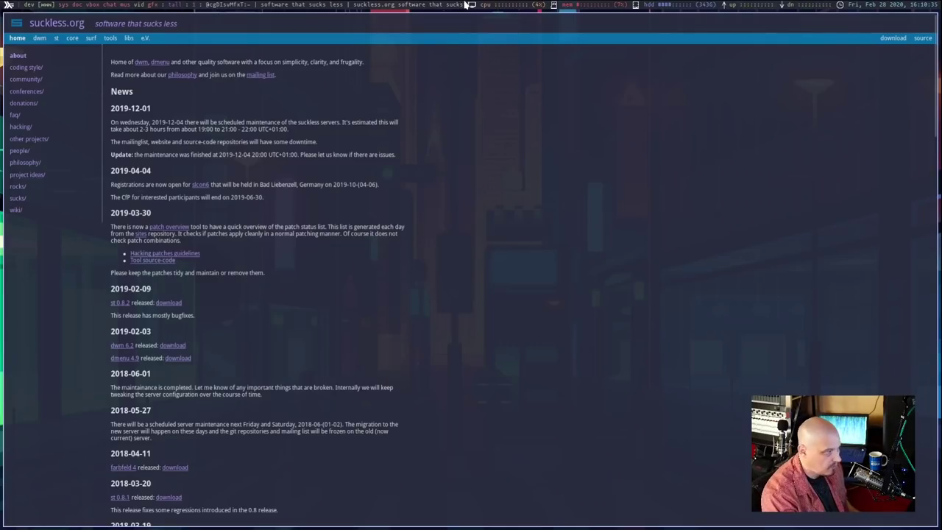
Float the suckless.org window at a reduced size and enlarge its page content by two zoom levels.
key(super+shift+space)
drag(507, 302, 599, 488)
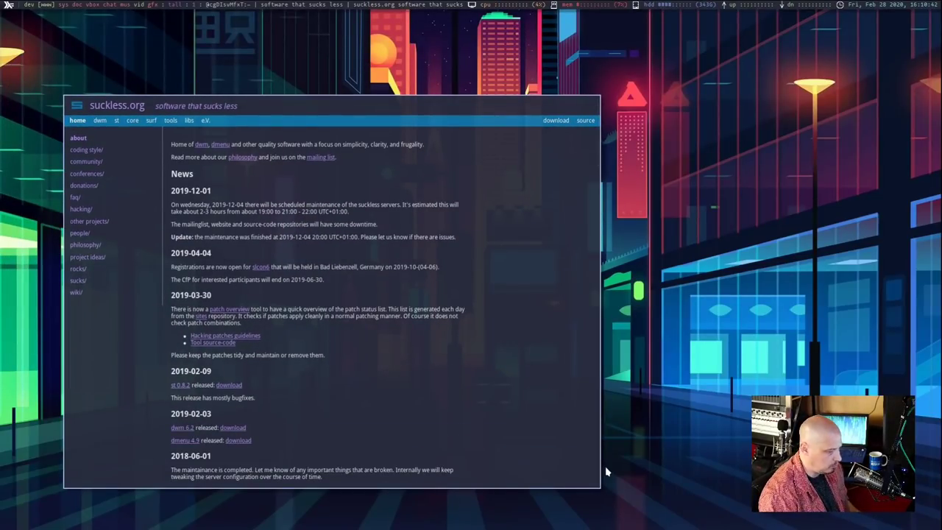
key(ctrl+shift+k)
key(ctrl+shift+k)
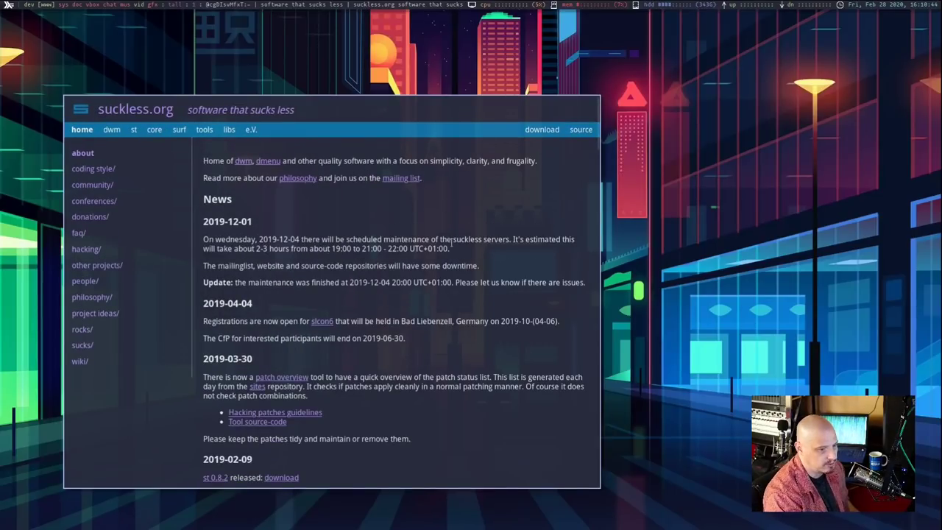
drag(450, 316, 429, 270)
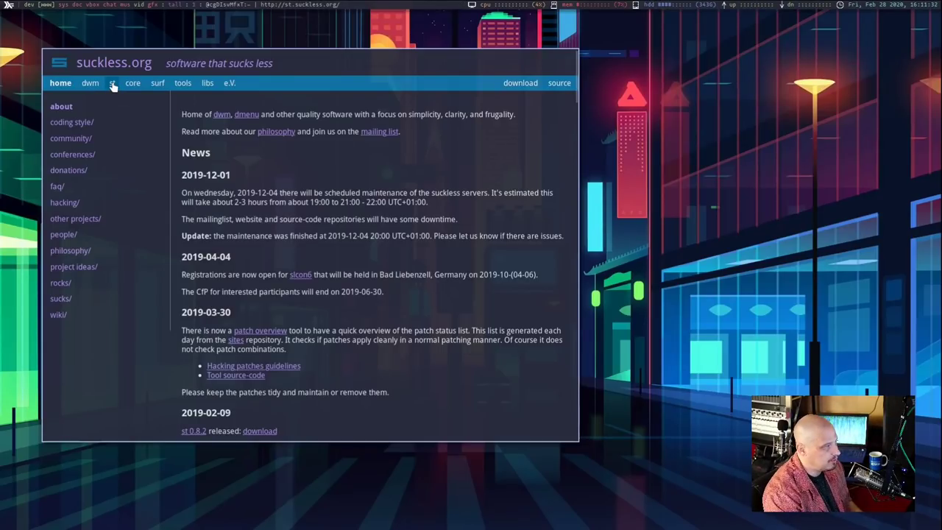
Open the dmenu page in the suckless tools section and return the browser window to the tiled layout.
click(179, 86)
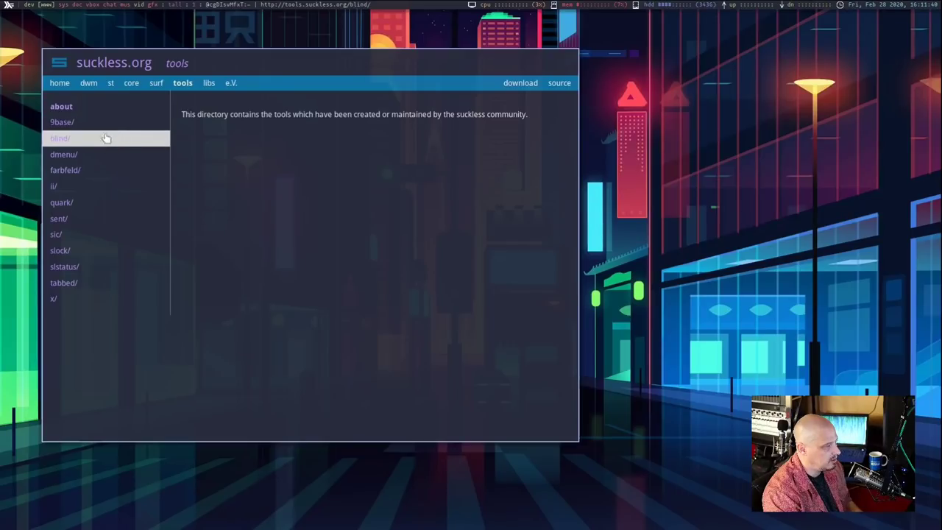
click(70, 155)
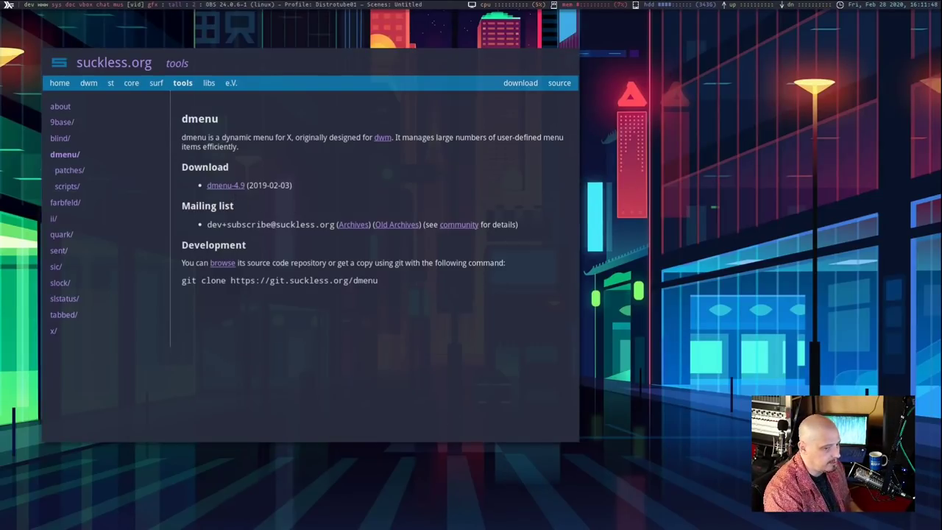
key(super+t)
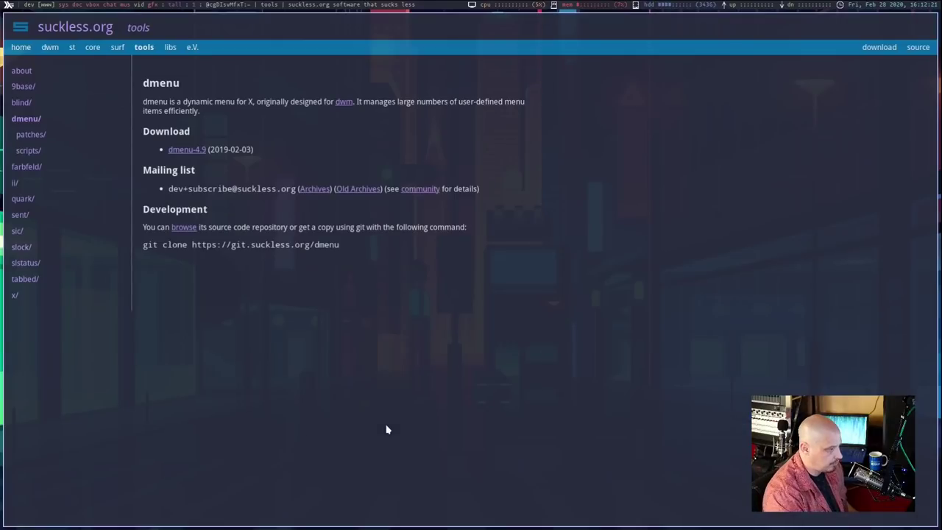
Open a terminal beside the browser and list the contents of the dmenu directory.
key(super+Return)
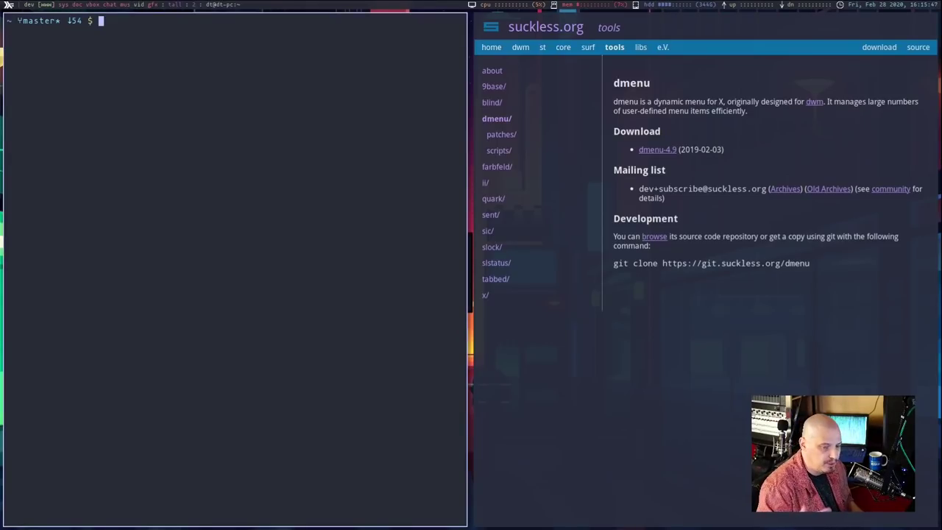
text(cd dmenu)
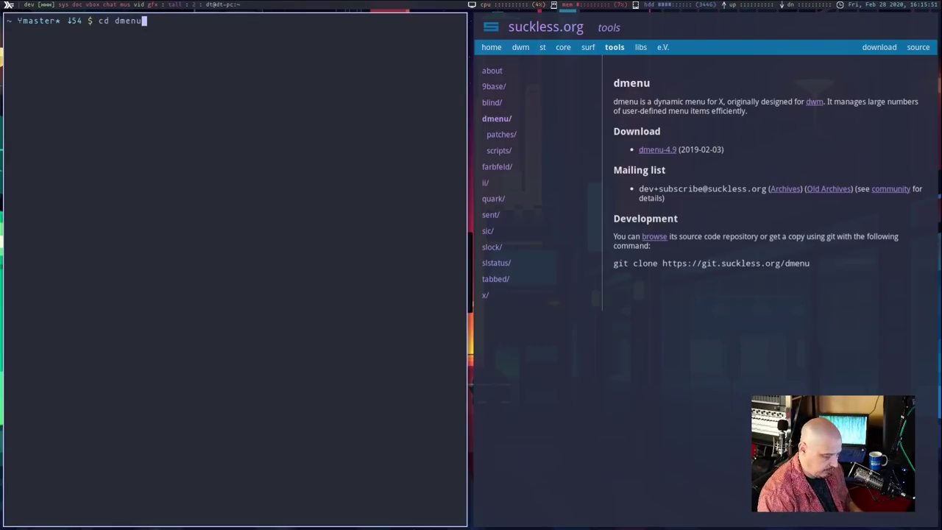
key(Return)
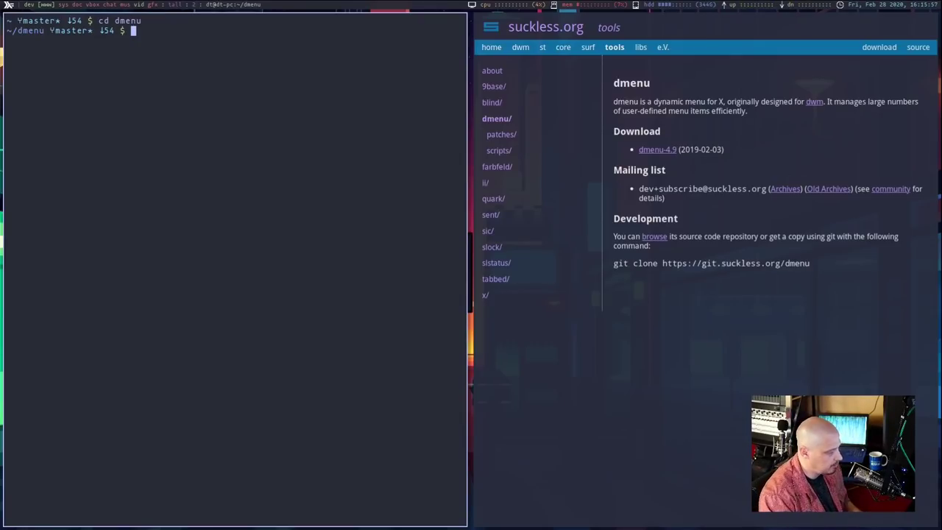
text(ls)
key(Return)
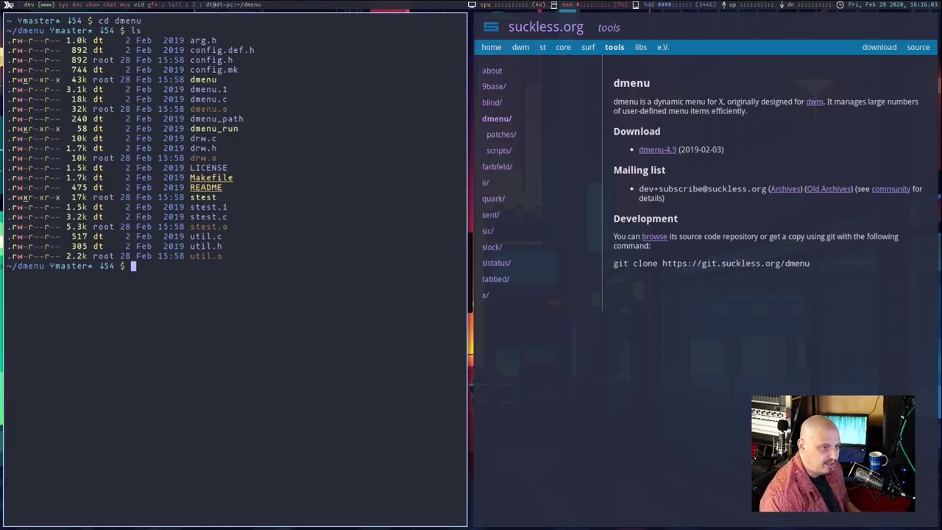
Install dmenu from its source directory with "sudo make install" and start it with dmenu_run.
text(sudo make install)
key(Return)
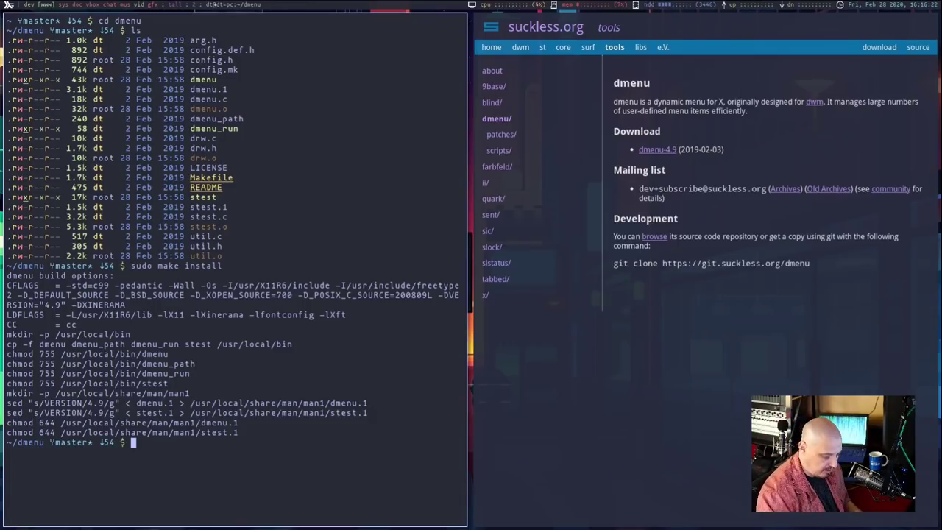
text(dmenu_run)
key(Return)
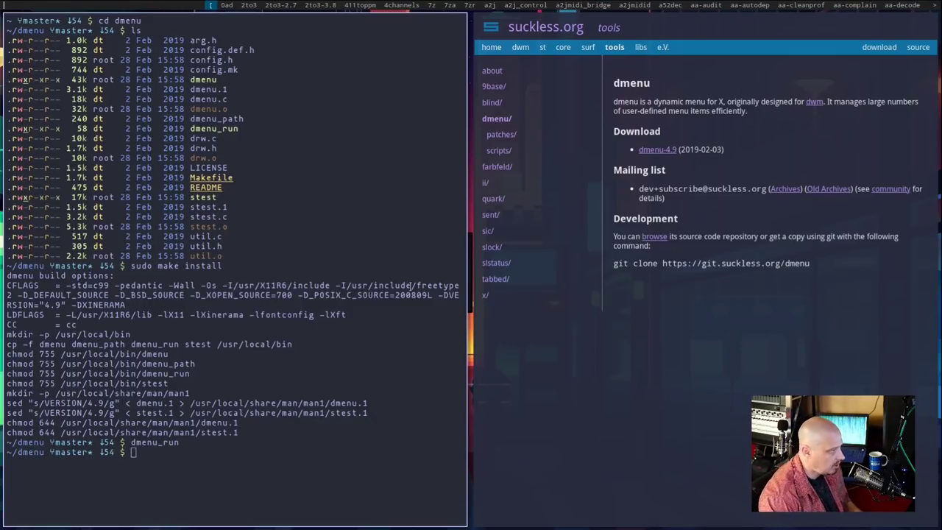
Step forward and back through the entries of the running dmenu list.
key(Right)
key(Right)
key(Right)
key(Right)
key(Right)
key(Right)
key(Left)
key(Left)
key(Left)
key(Left)
key(Left)
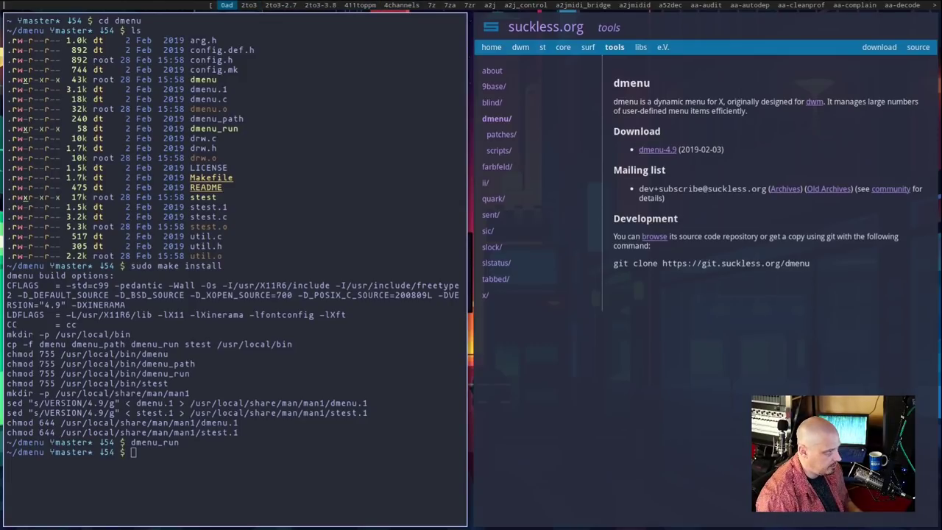
Filter the dmenu entries by "term" and "termit", and dismiss the menu without launching anything.
text(term)
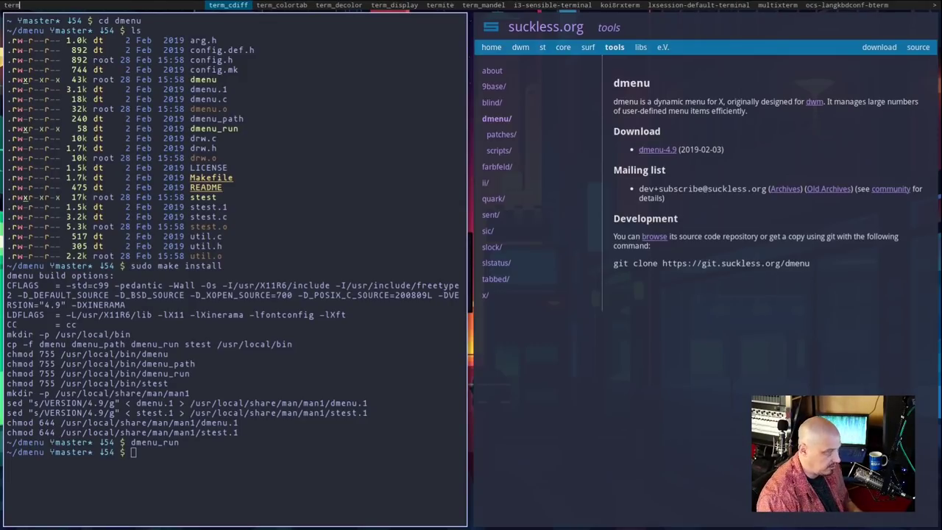
key(BackSpace)
key(BackSpace)
key(BackSpace)
key(BackSpace)
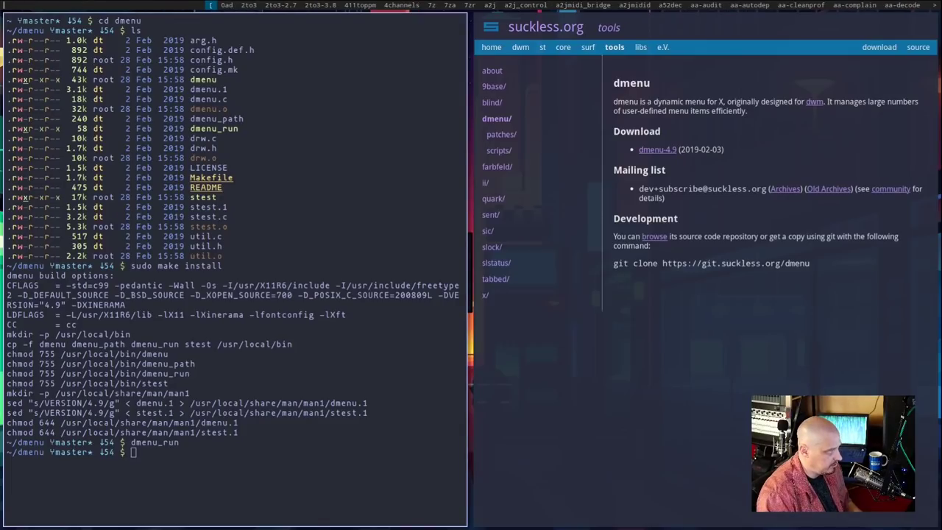
text(term)
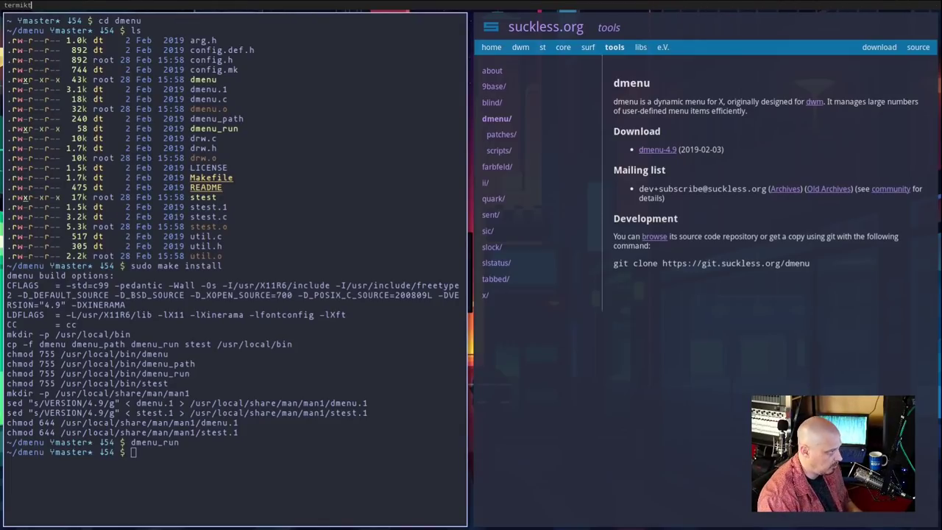
text(it)
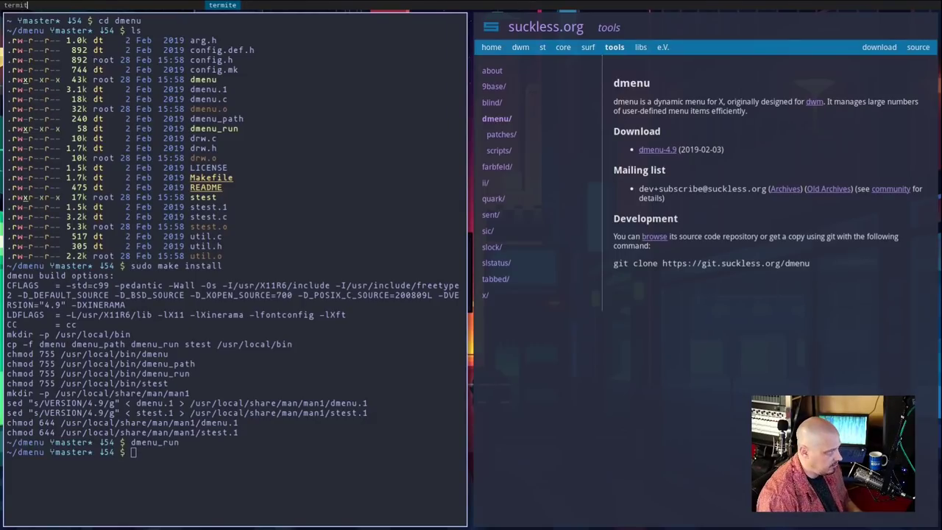
key(BackSpace)
key(BackSpace)
key(BackSpace)
key(BackSpace)
key(BackSpace)
key(BackSpace)
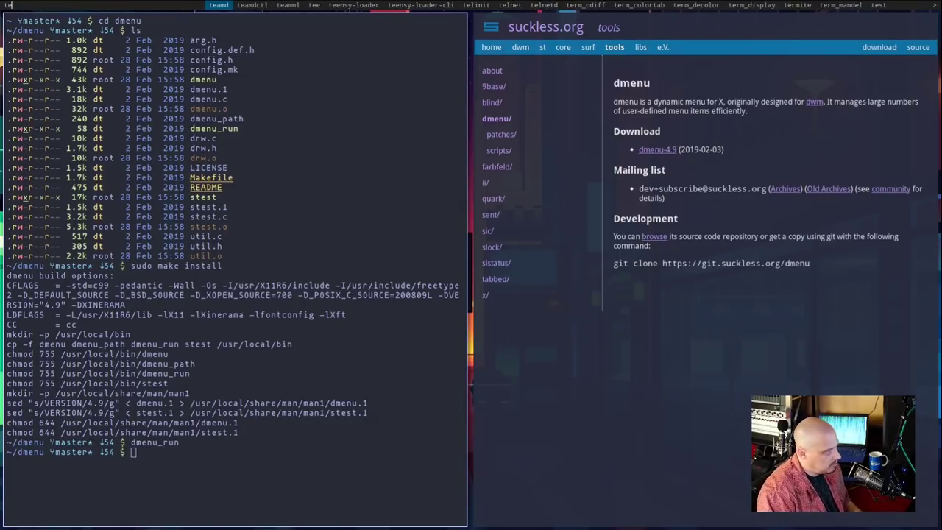
key(Escape)
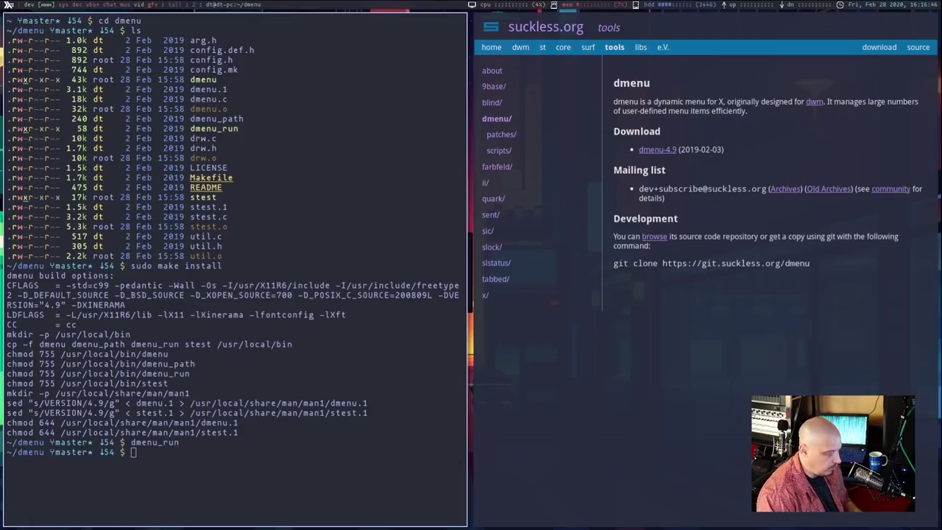
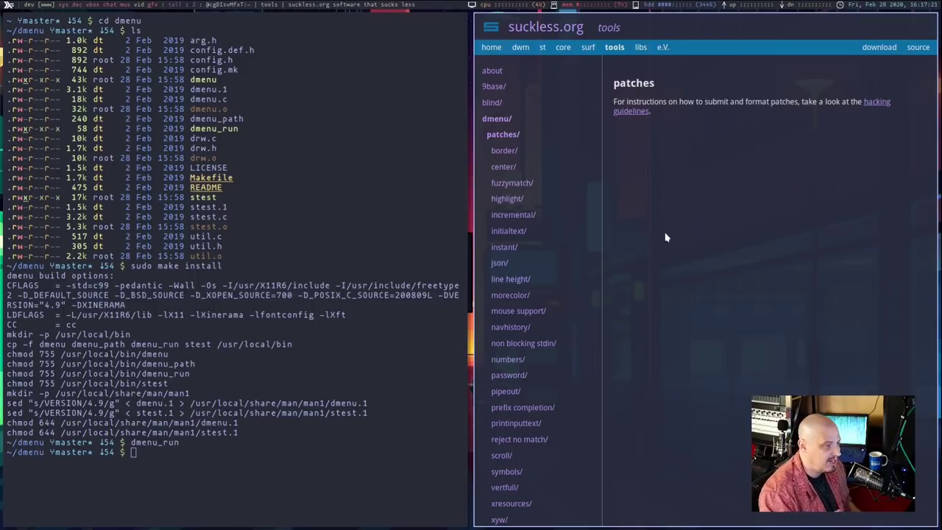
Open the line height patch page and rerun dmenu_run to compare the menu's height with the panel.
click(499, 284)
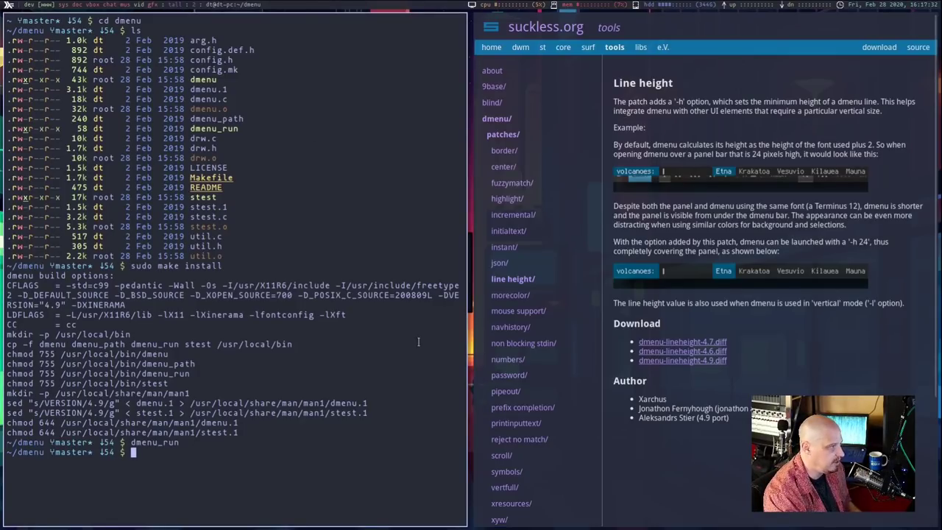
key(Up)
key(Return)
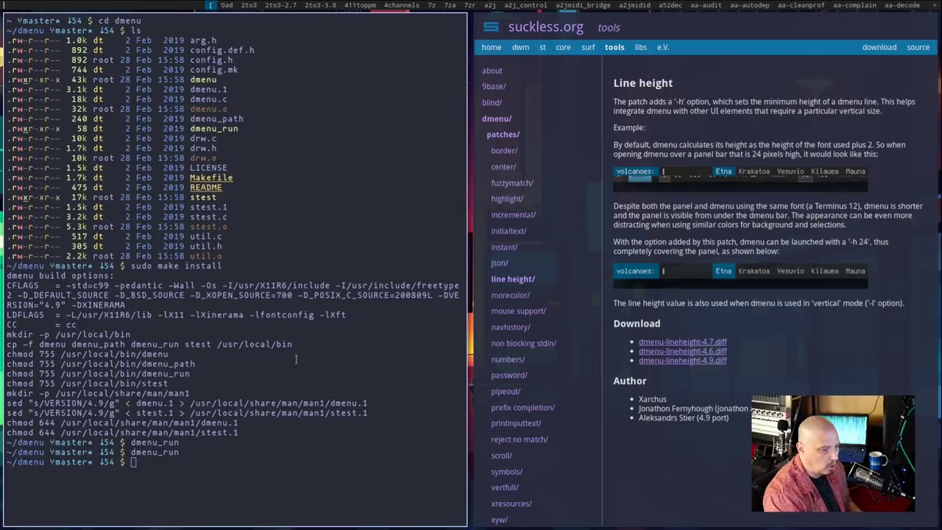
key(Escape)
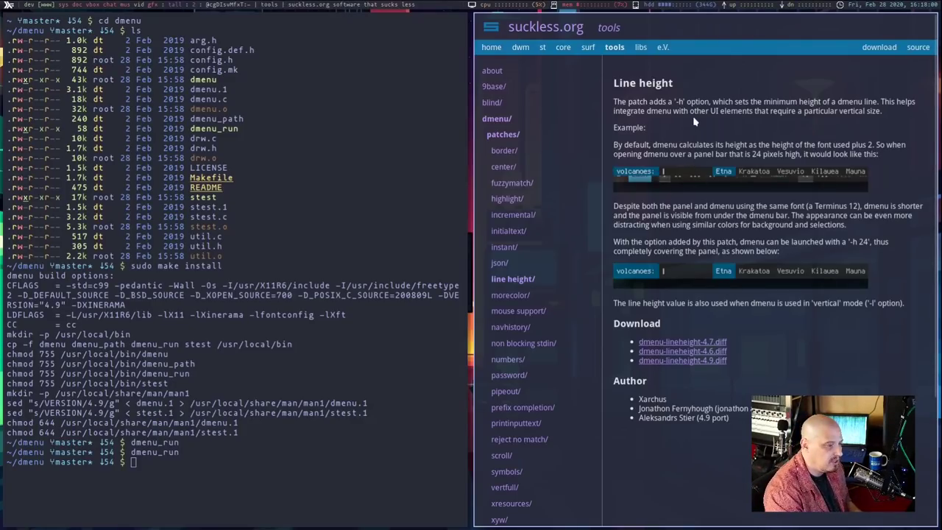
Download the dmenu-lineheight-4.9.diff patch file.
right_click(708, 364)
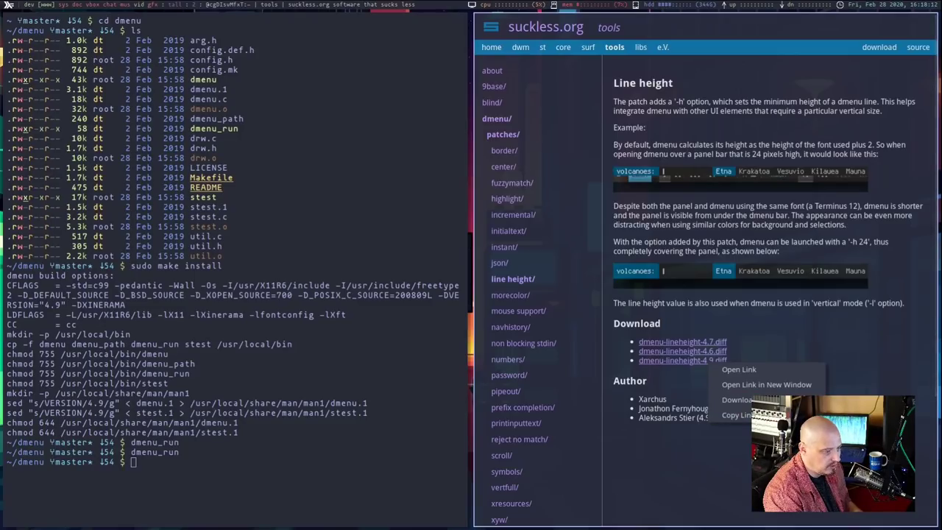
click(736, 400)
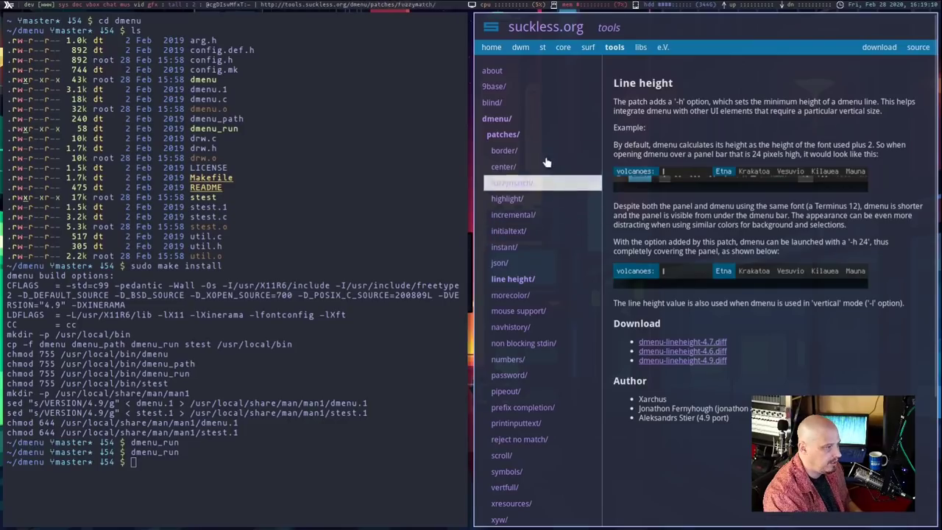
View the descriptions and download links of the center and border patches for dmenu.
click(506, 166)
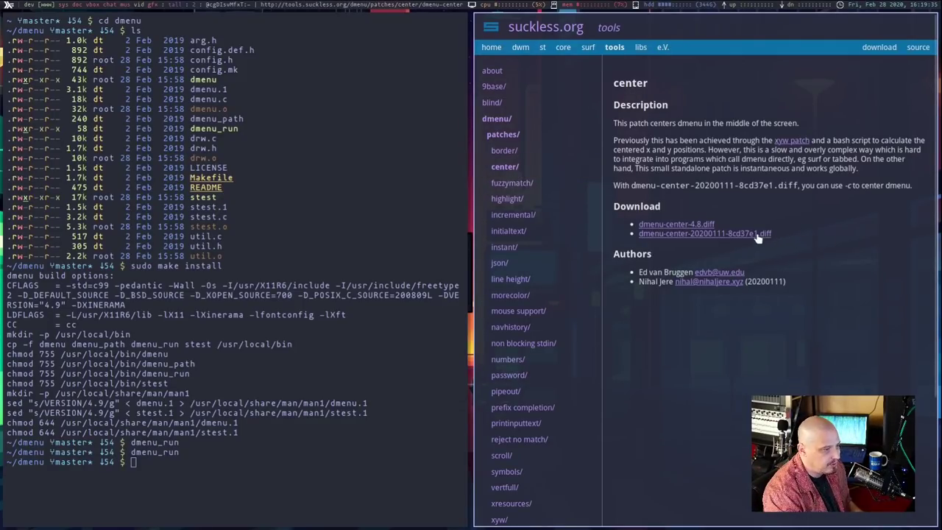
click(531, 153)
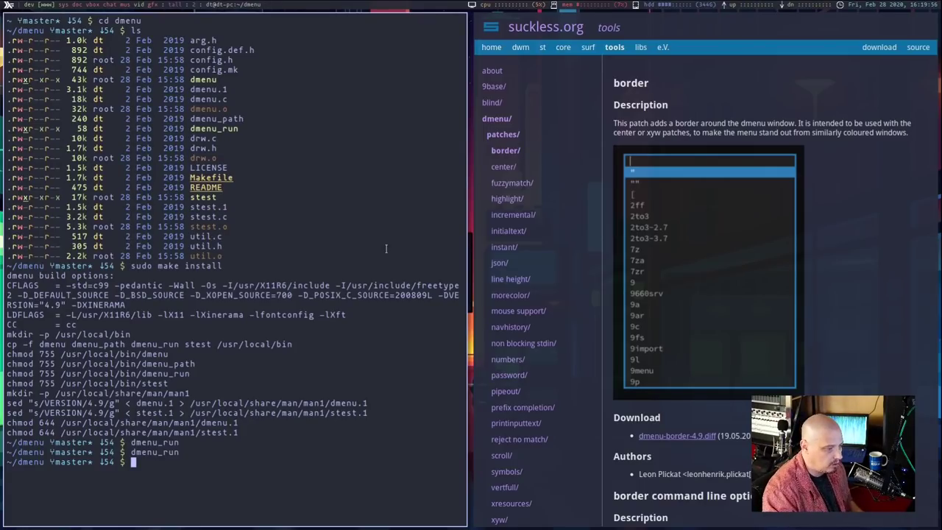
View the highlight and morecolor patch pages for dmenu on the suckless site.
key(ctrl+h)
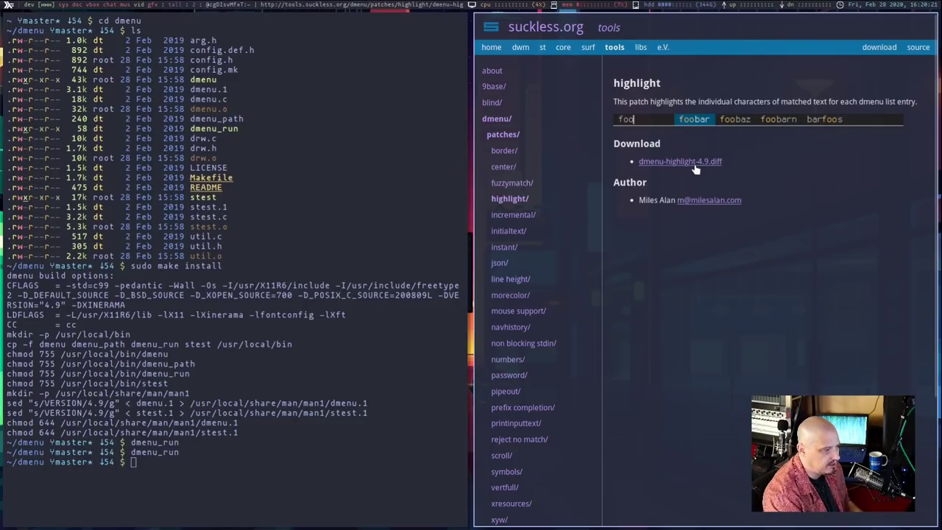
click(566, 295)
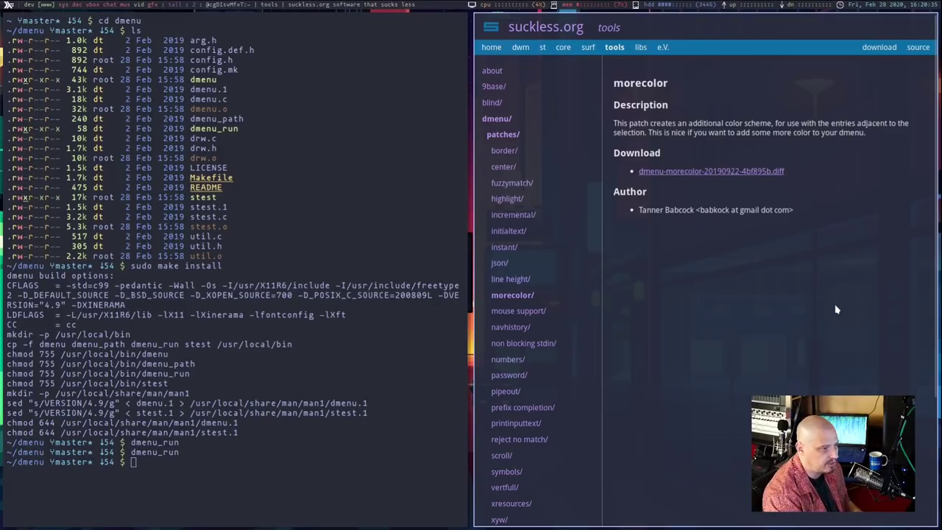
Rerun dmenu_run, move the selection back and forth among the first entries, and dismiss the menu without launching anything.
key(Up)
key(Return)
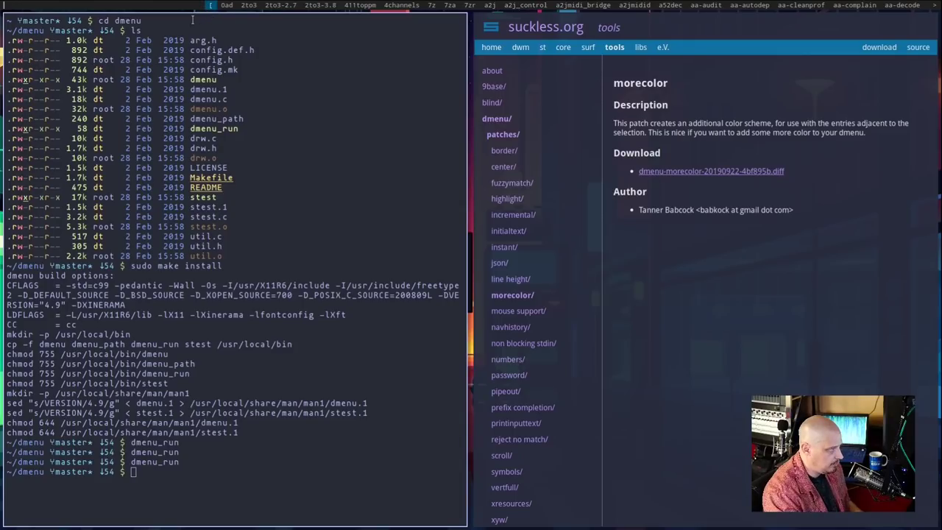
key(Right)
key(Right)
key(Right)
key(Right)
key(Left)
key(Left)
key(Left)
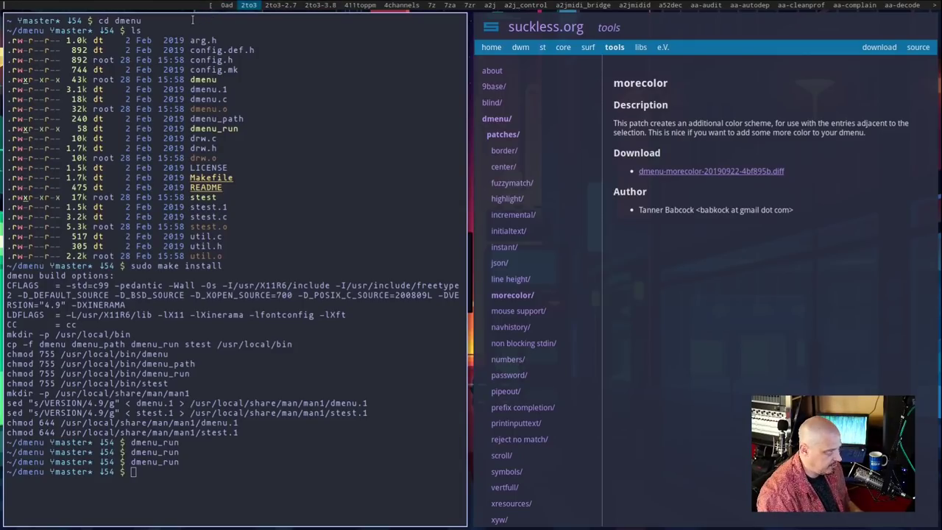
key(Right)
key(Right)
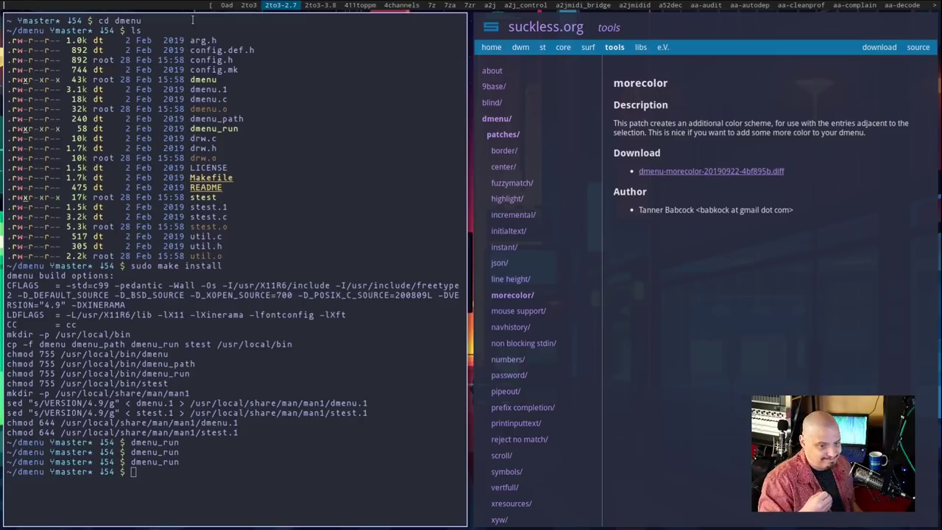
key(Escape)
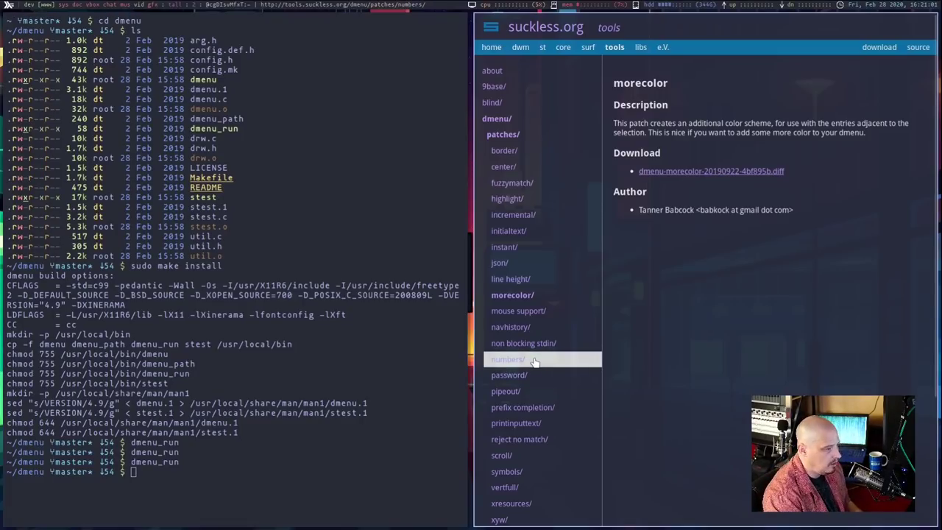
Open the numbers patch page, look through the code of dmenu-numbers-4.9.diff, and return to the patch page.
click(535, 361)
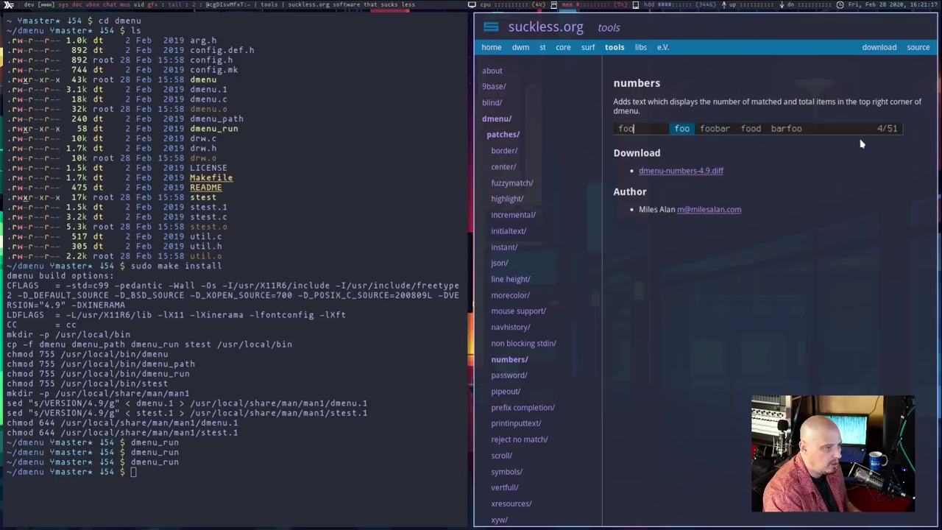
click(673, 171)
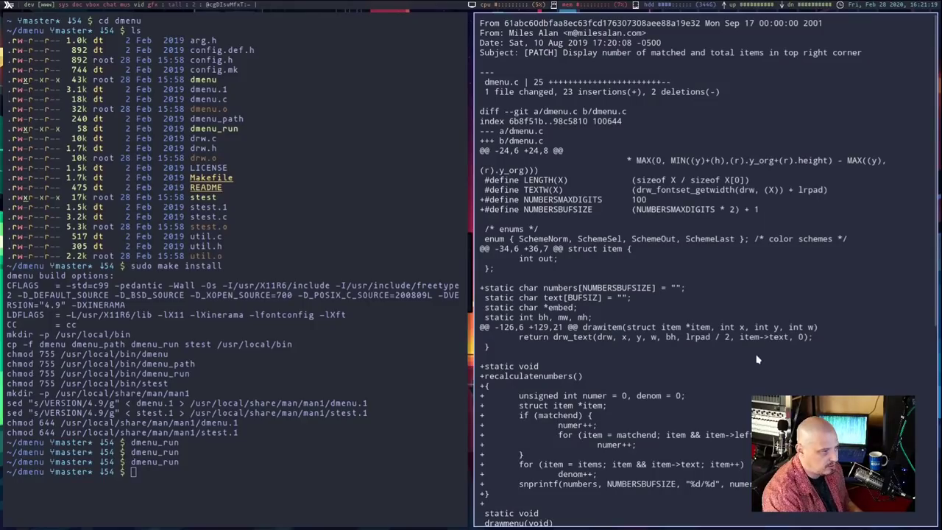
scroll(756, 355, down, 10)
scroll(755, 356, up, 10)
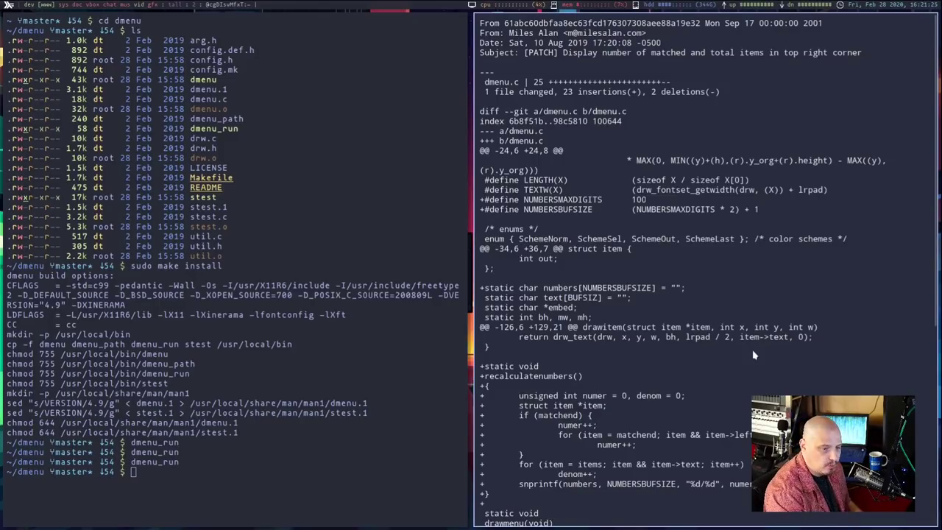
key(ctrl+h)
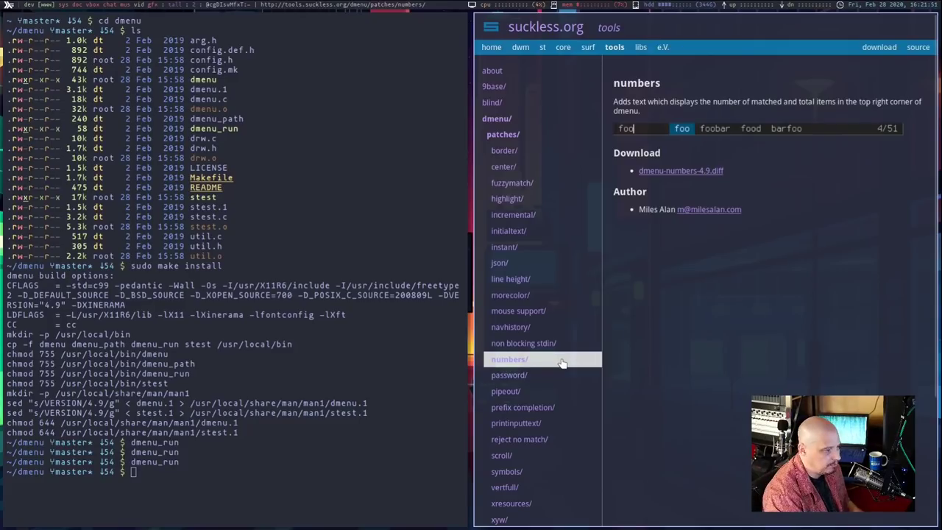
Close the browser window, clear the terminal, and list the files in the dmenu directory.
key(super+shift+c)
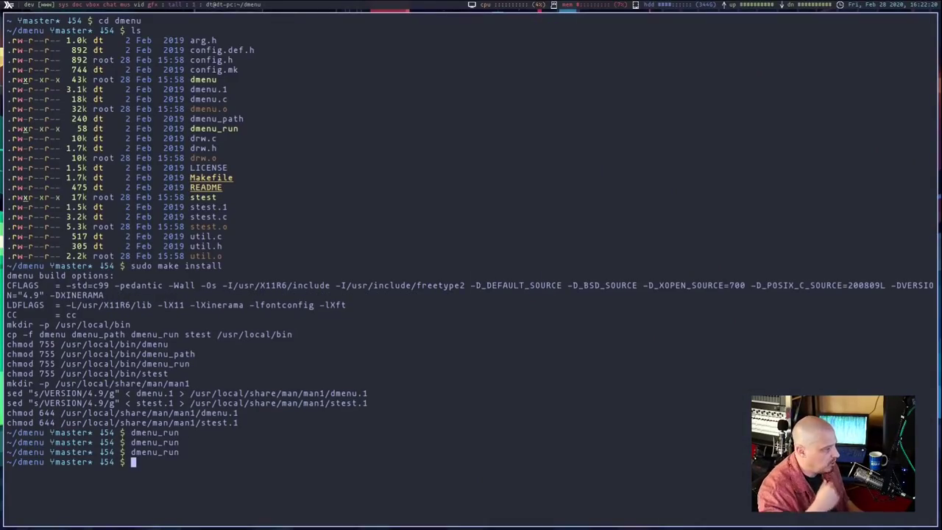
text(clear)
key(Return)
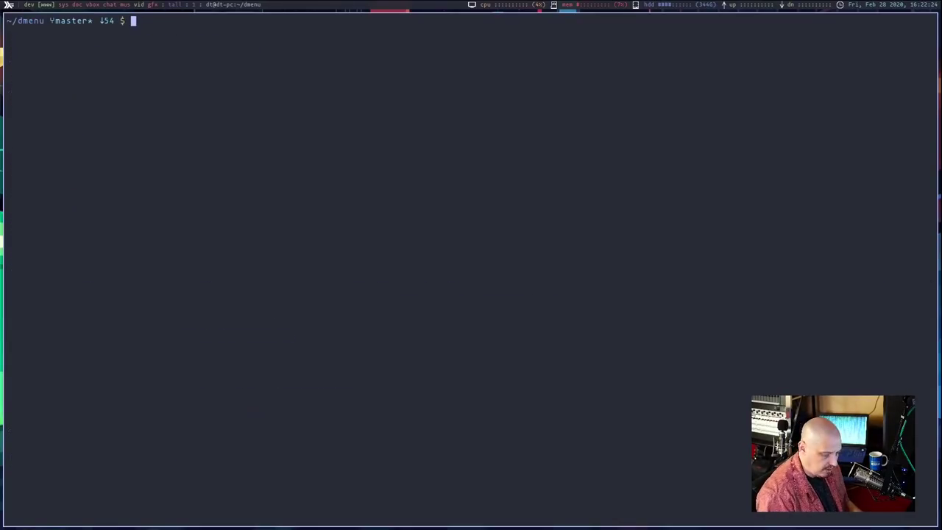
text(ls)
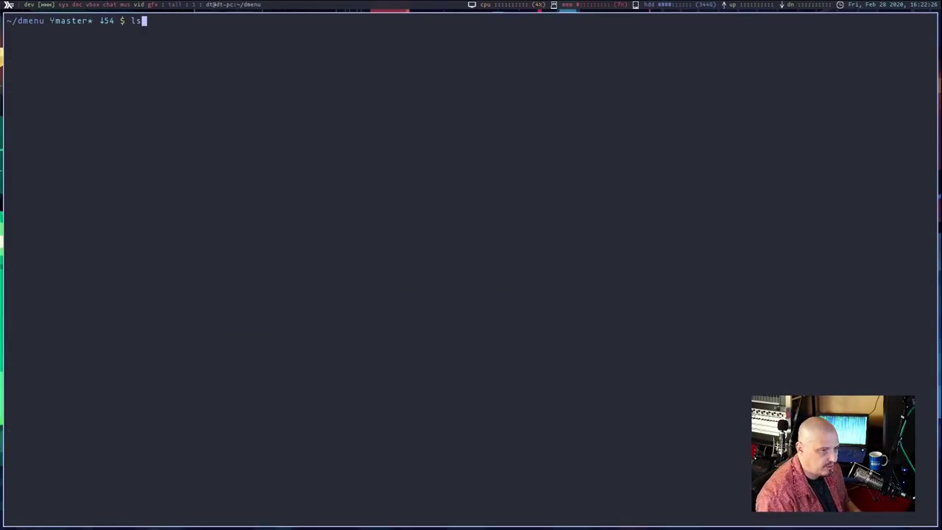
key(Return)
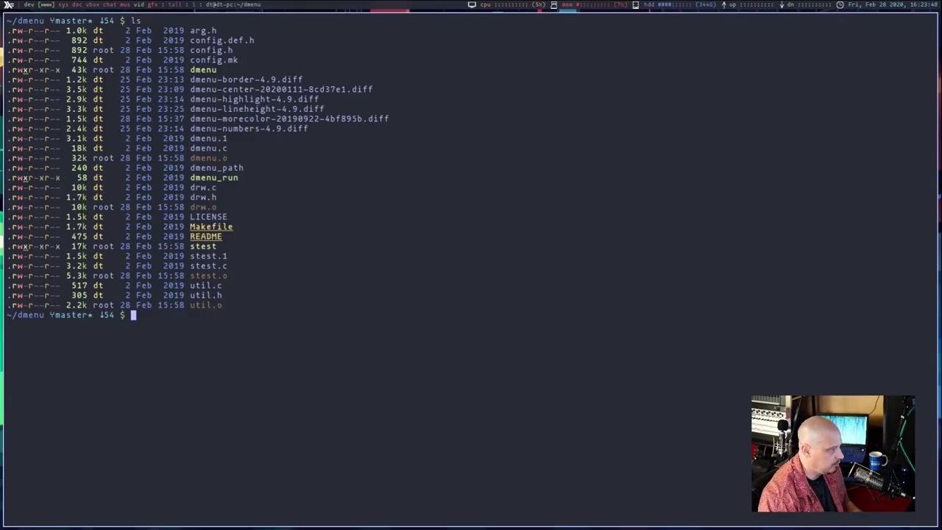
Apply the border patch to the dmenu source with patch -p1 < dmenu-border-4.9.diff.
text(patch -)
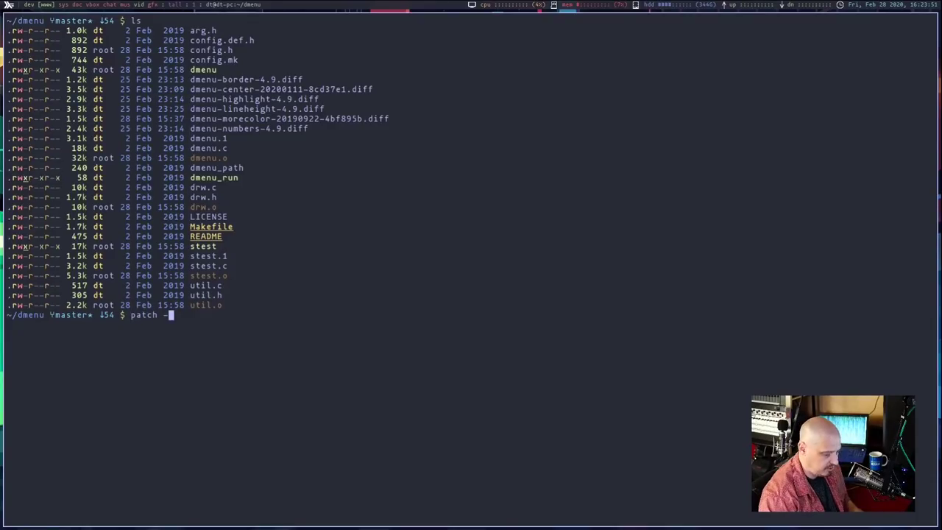
text(p1 )
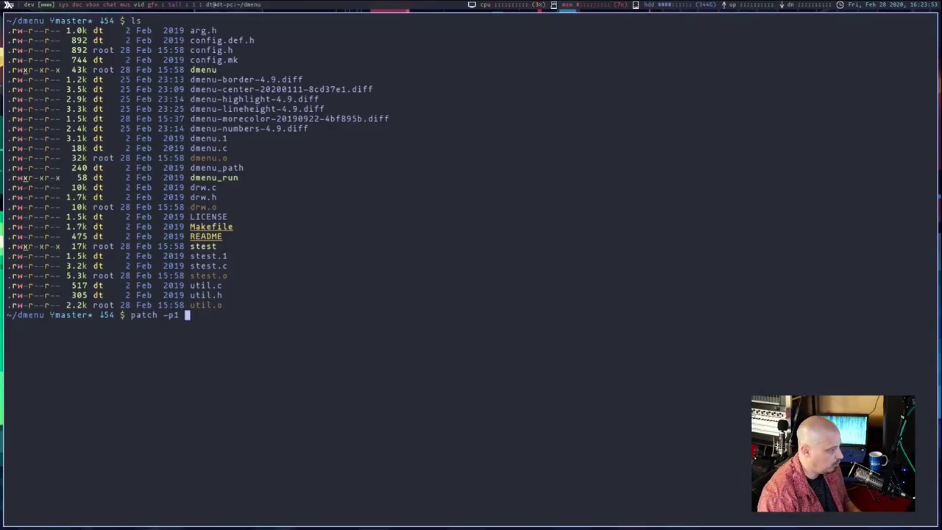
text(<)
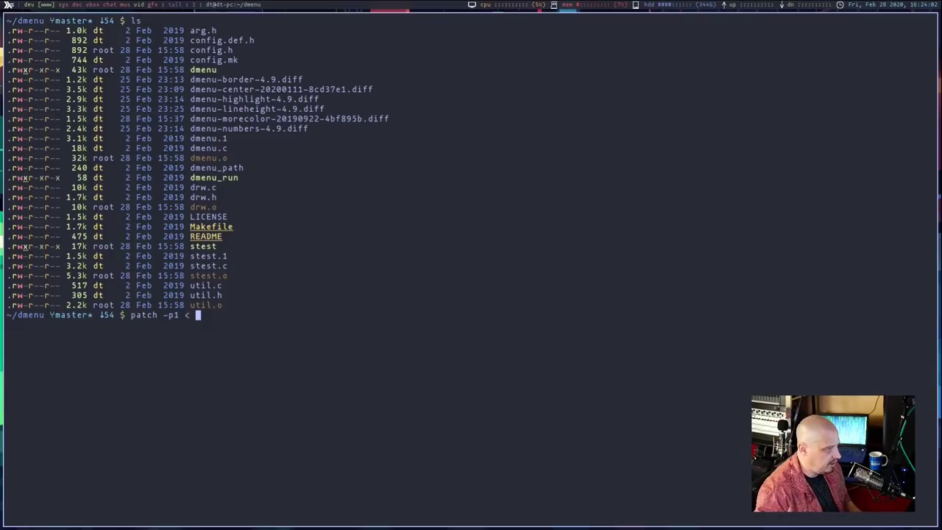
text( dmenu)
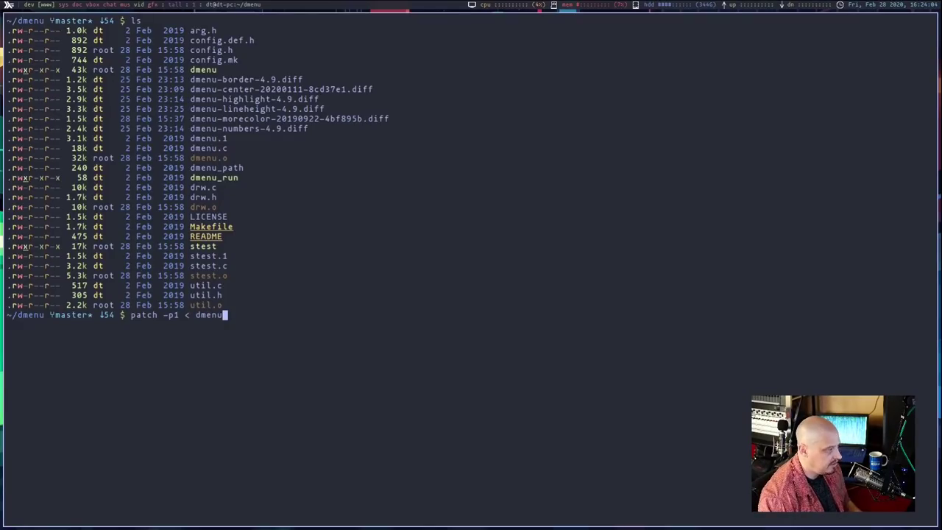
text(-b)
key(Tab)
key(Return)
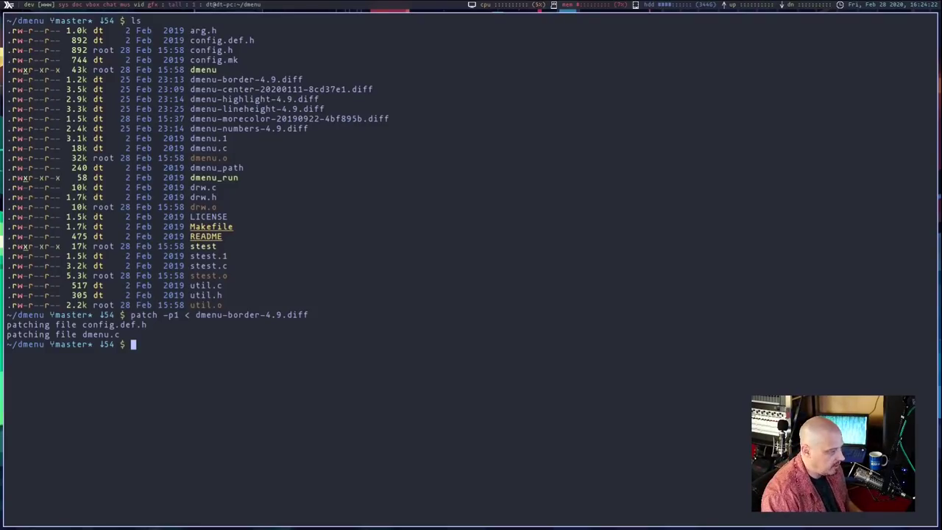
Try to build and install the patched dmenu with sudo make install, entering the sudo password.
text(sudo make isntall)
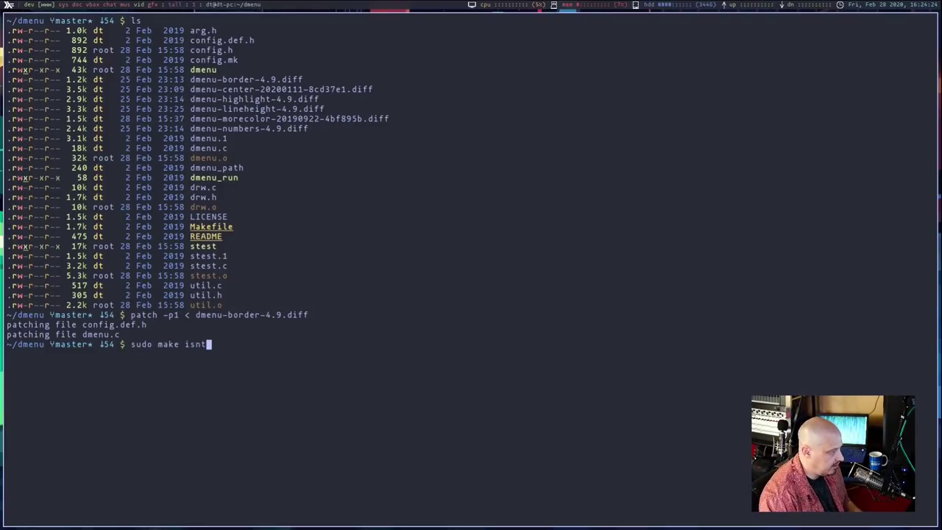
key(BackSpace)
key(BackSpace)
key(BackSpace)
key(BackSpace)
key(BackSpace)
key(BackSpace)
text(nst)
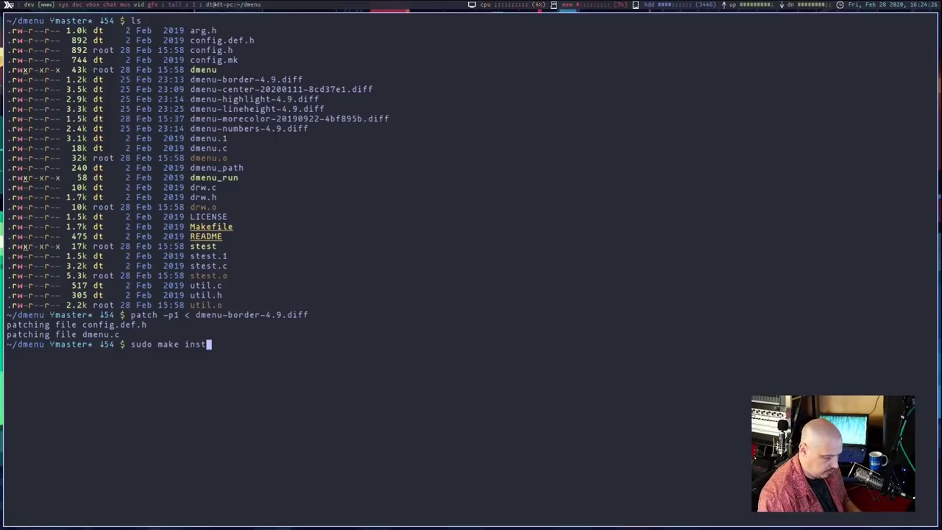
text(all)
key(Return)
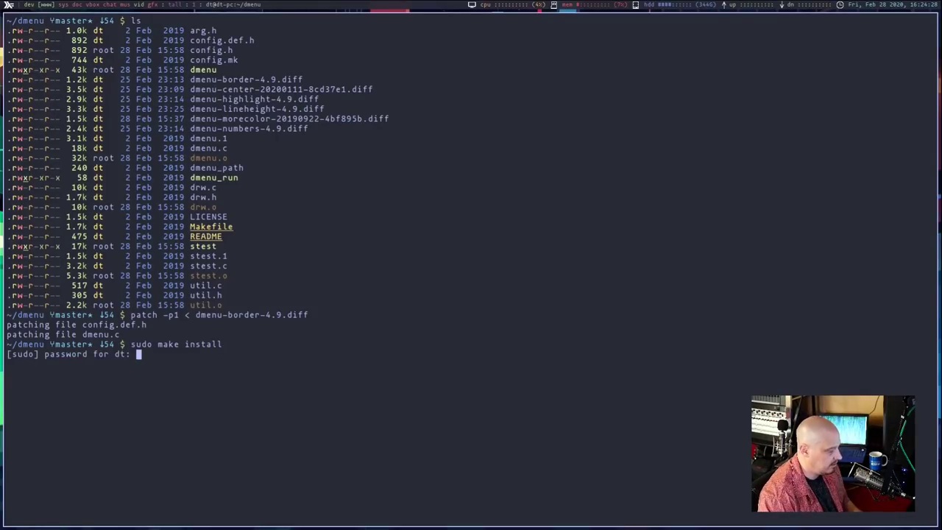
key(Return)
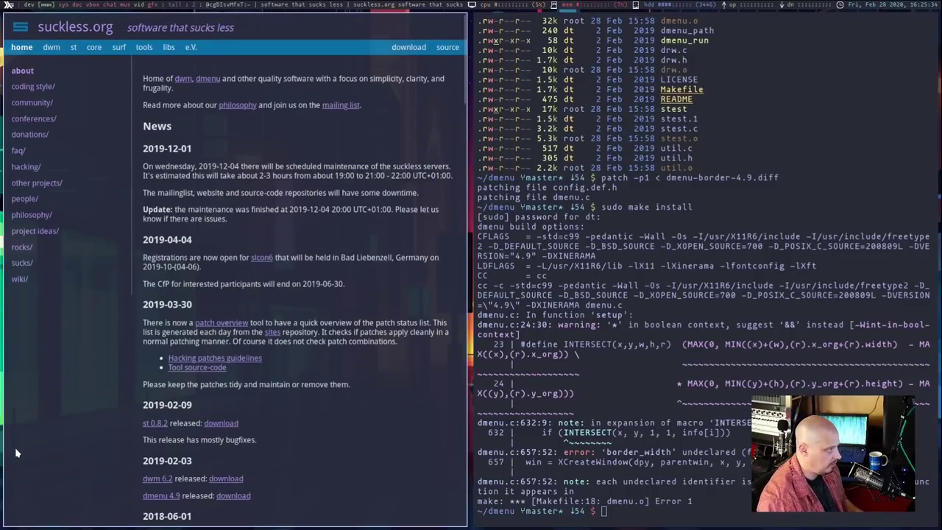
Open dmenu-border-4.9.diff from the suckless border patch page and highlight its added border_width = 5 line.
click(118, 46)
click(144, 46)
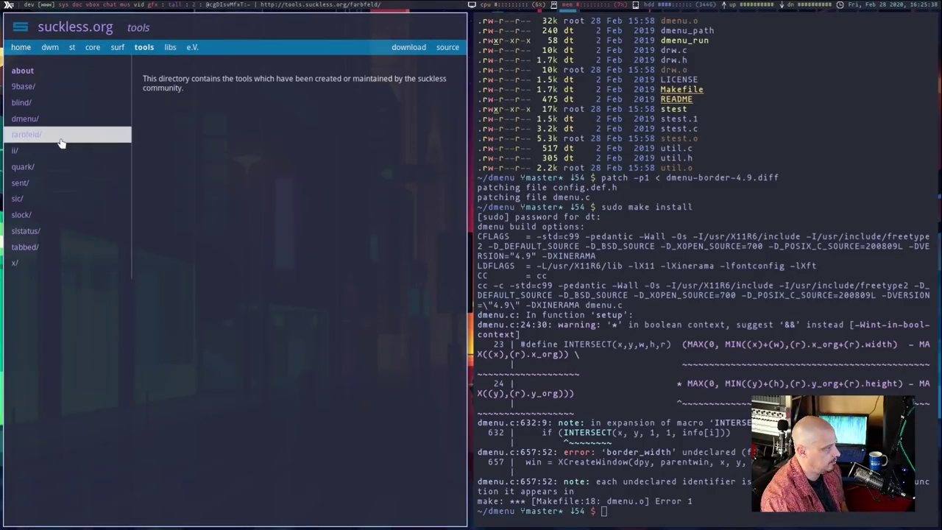
click(57, 120)
click(47, 134)
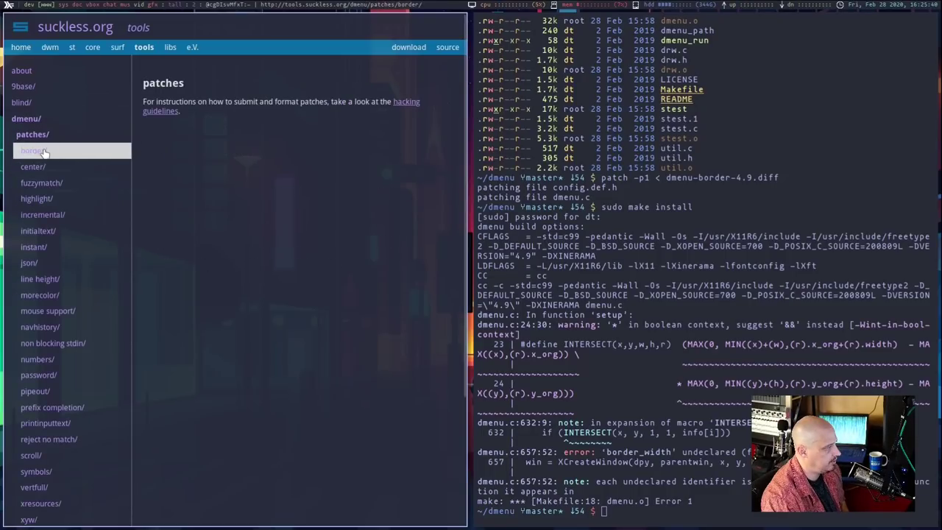
click(43, 152)
scroll(234, 254, down, 5)
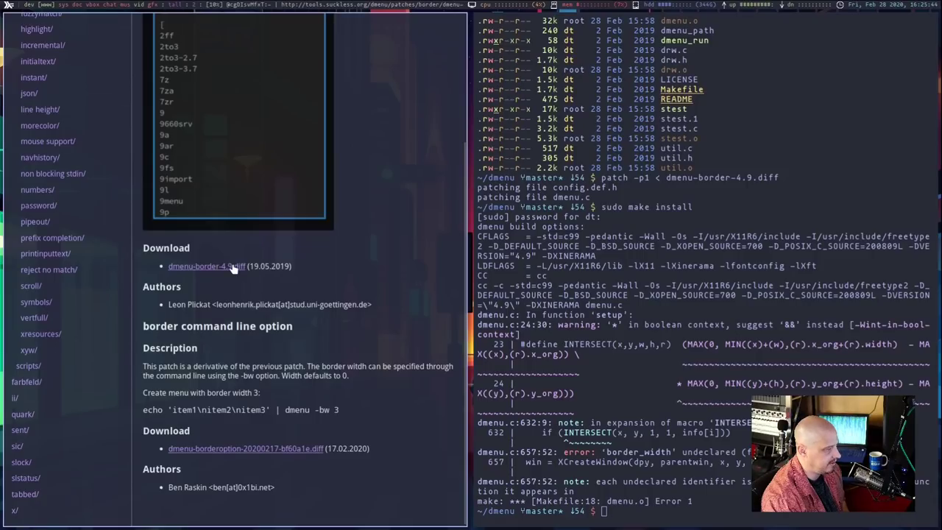
click(233, 268)
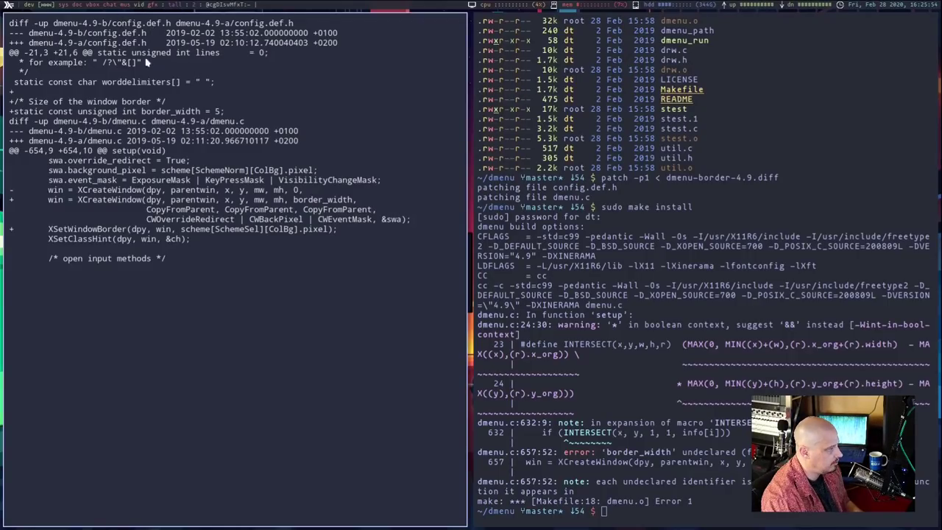
drag(225, 112, 13, 110)
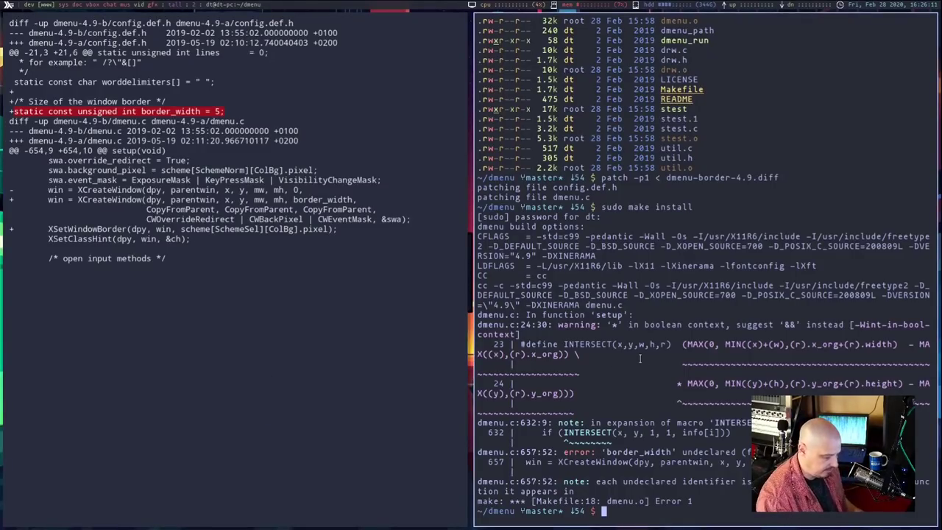
Place the terminal ahead of the browser in the window layout and open config.h in vim.
key(super+BackSpace)
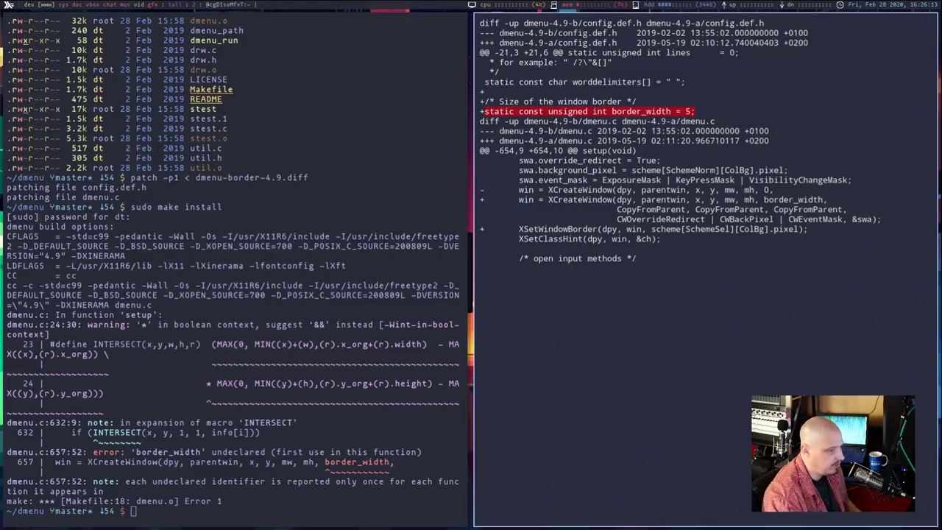
text(vim )
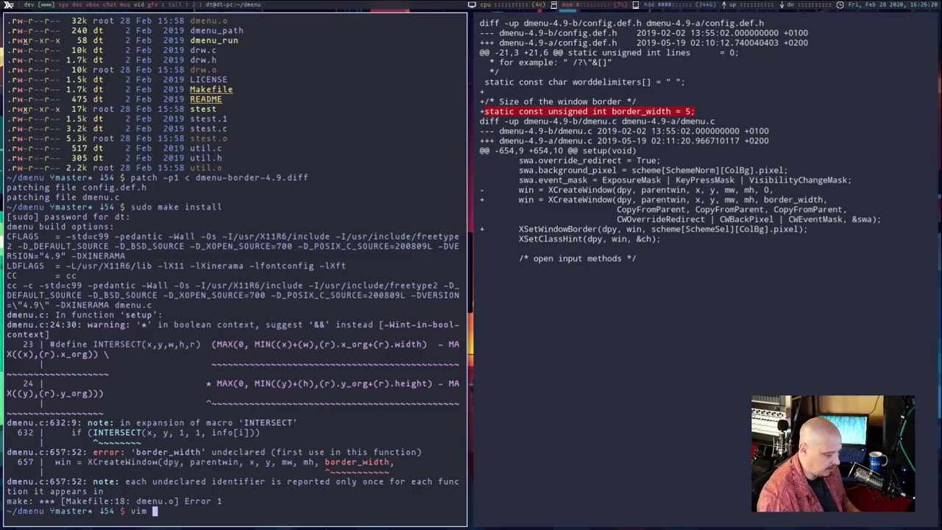
text(config.h)
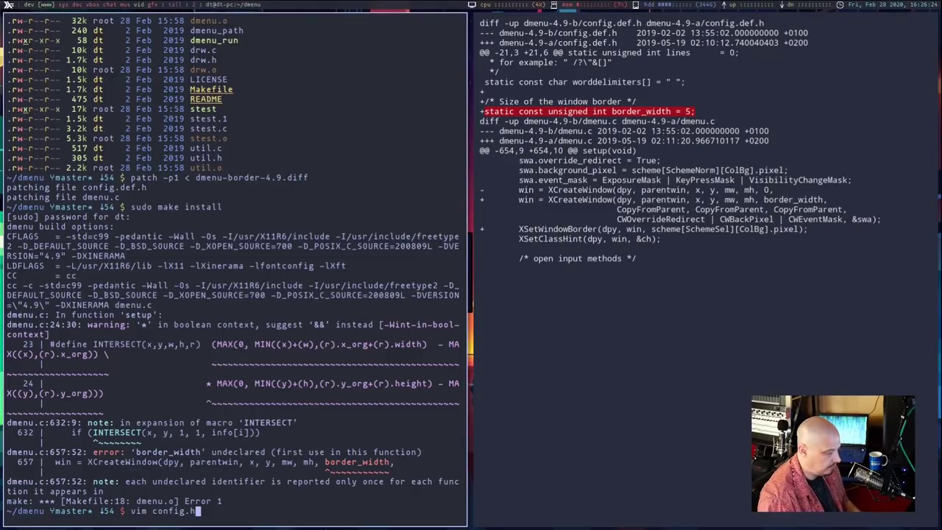
key(Return)
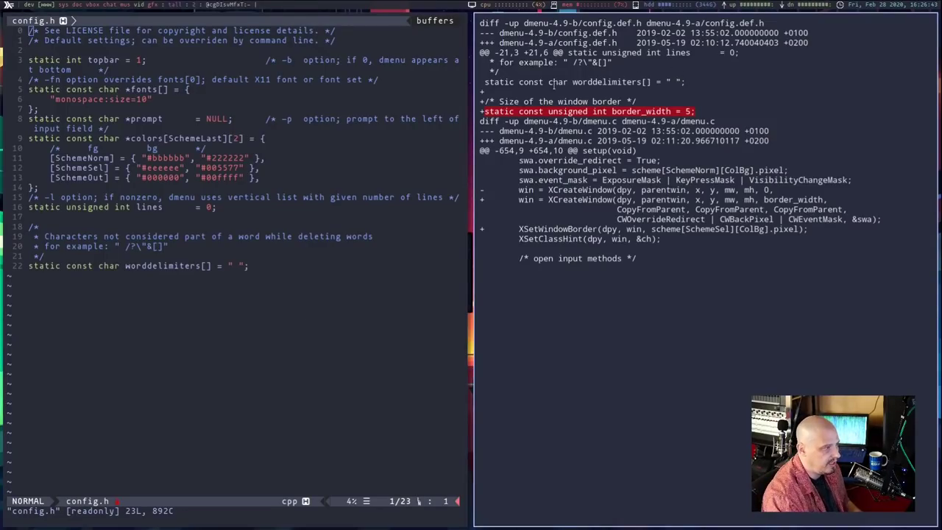
Find the diff's worddelimiters line in config.h and copy the window border comment and border_width = 5 line from the diff.
drag(688, 83, 482, 82)
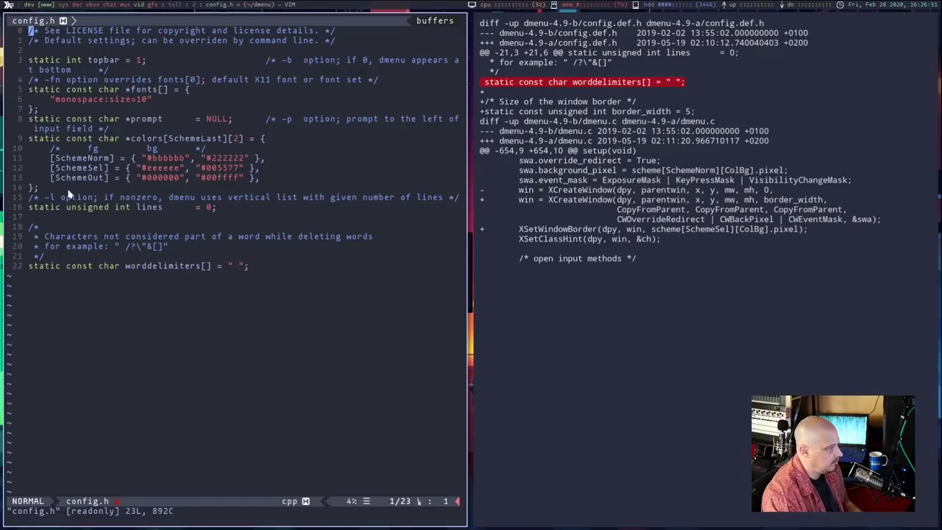
triple_click(48, 266)
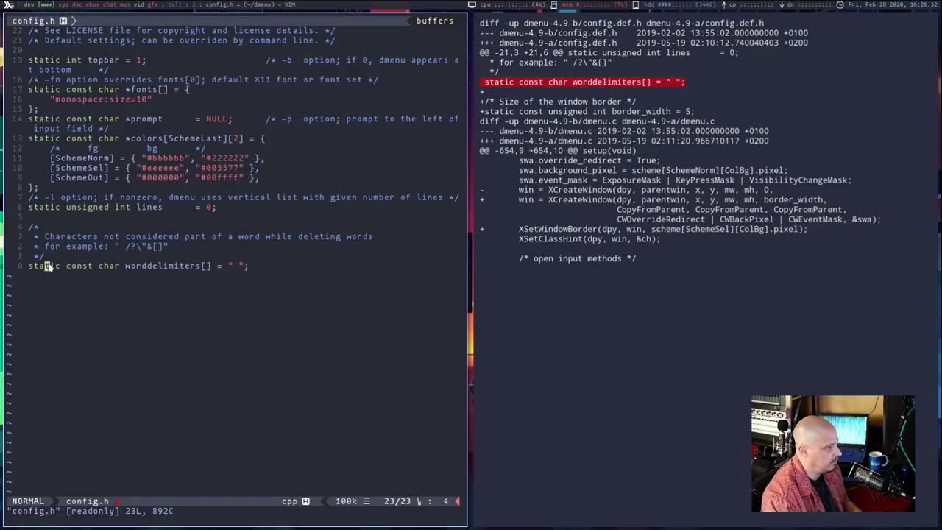
click(215, 350)
drag(695, 112, 474, 91)
key(super+c)
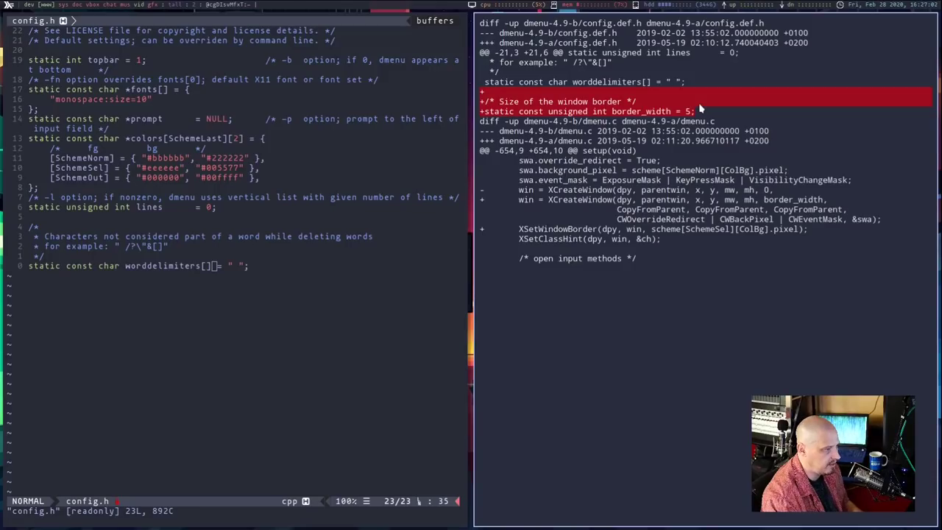
Paste the copied window border comment and border_width = 5 line below the worddelimiters line in config.h.
key(o)
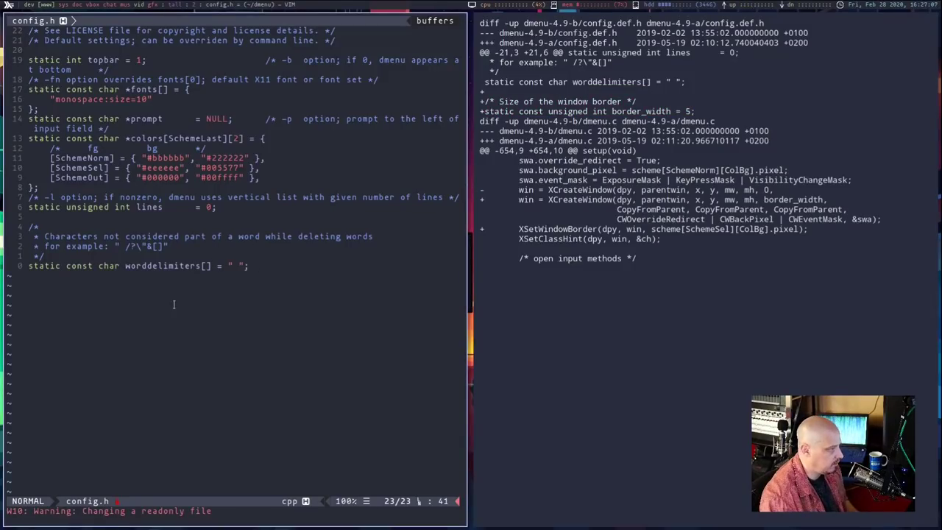
key(Escape)
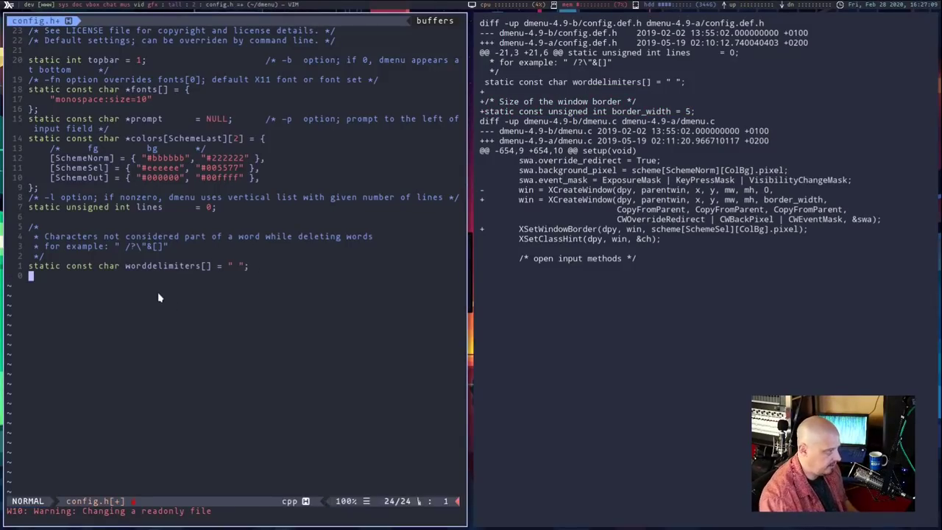
middle_click(157, 297)
click(30, 276)
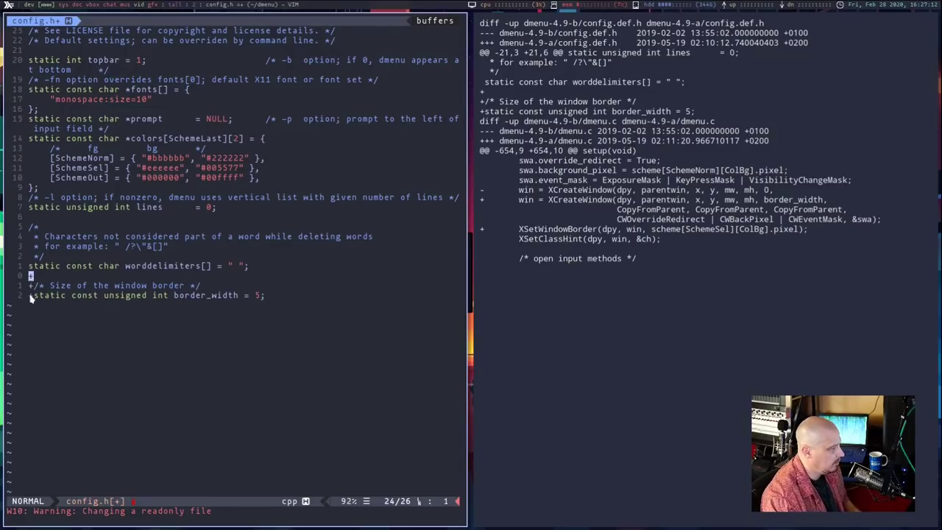
Remove the leading plus signs from the three pasted border lines, then force-save config.h and quit vim.
key(x)
key(j)
key(j)
key(x)
key(k)
text(x)
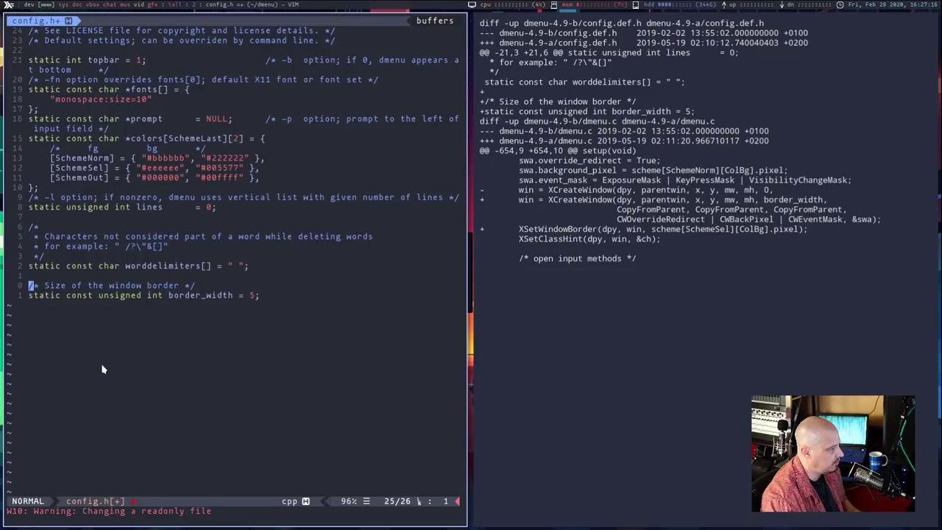
text(:wq!)
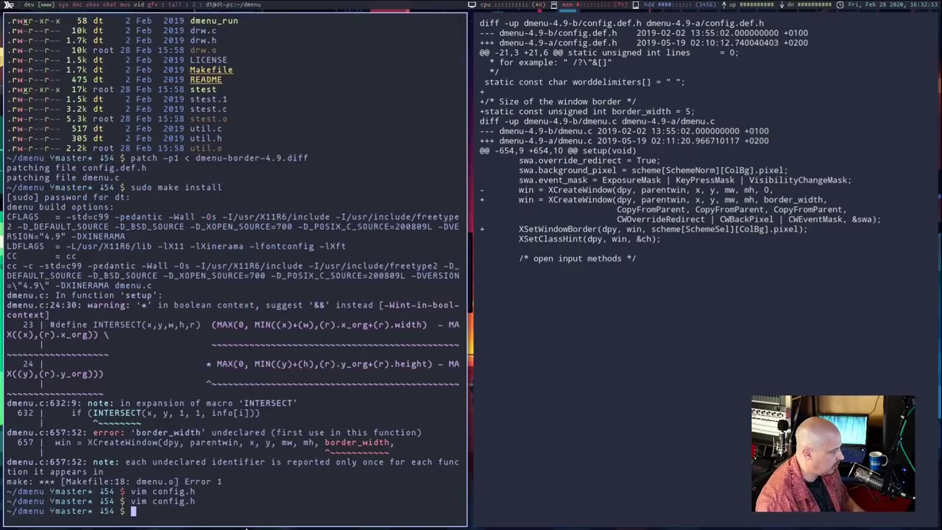
Clear the terminal and rebuild dmenu with sudo make install, entering the sudo password.
text(clear)
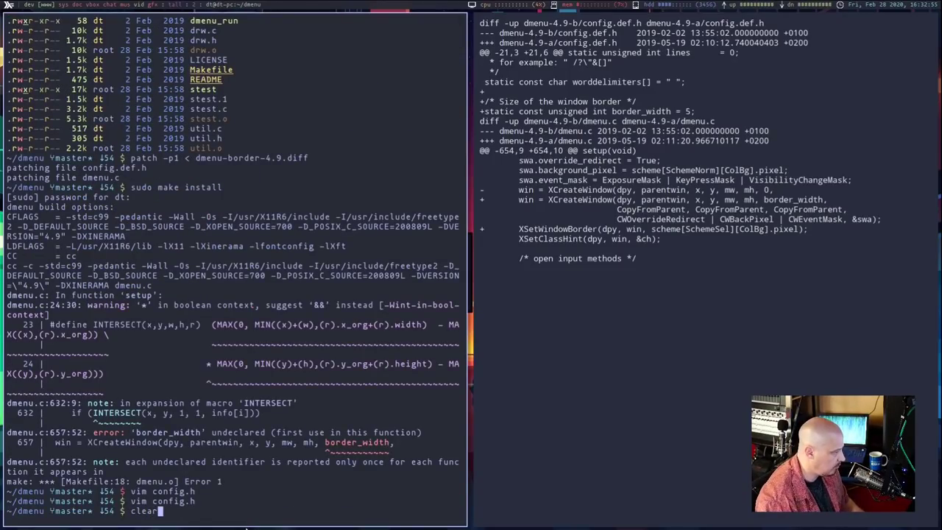
key(Return)
text(sudo make install)
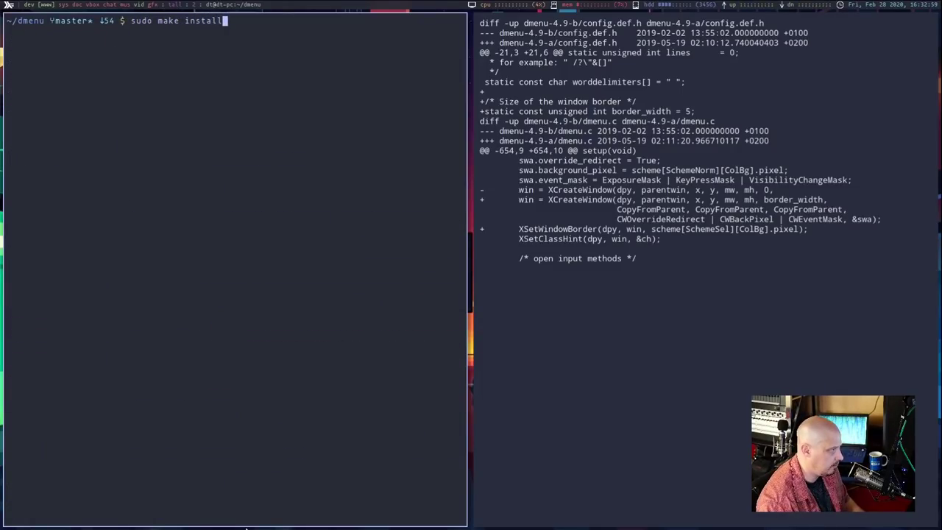
key(Return)
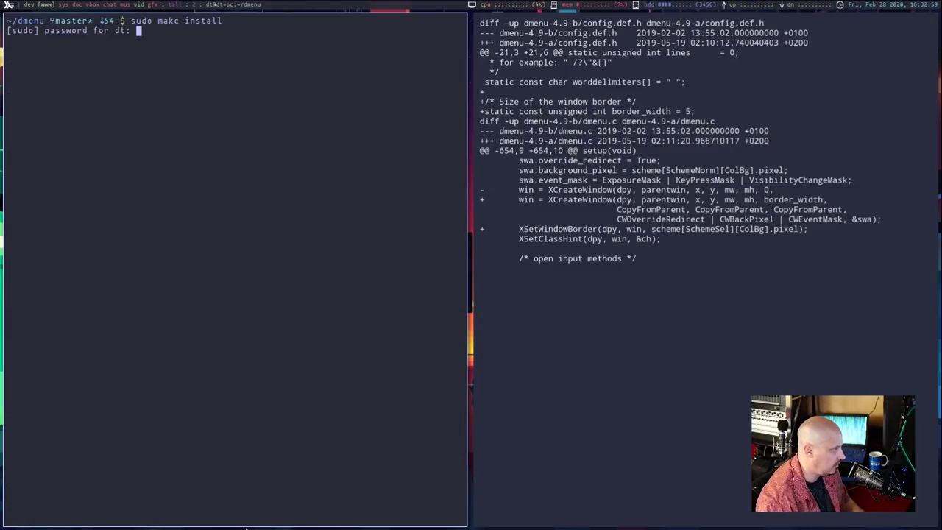
key(Return)
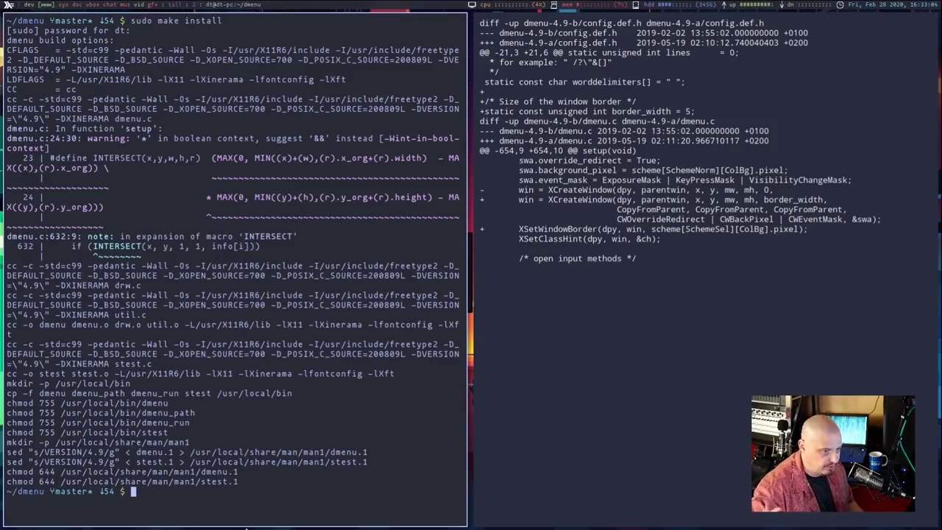
Launch dmenu_run, move the selection forward and back through the entries to check the border, and close it.
text(dmenu)
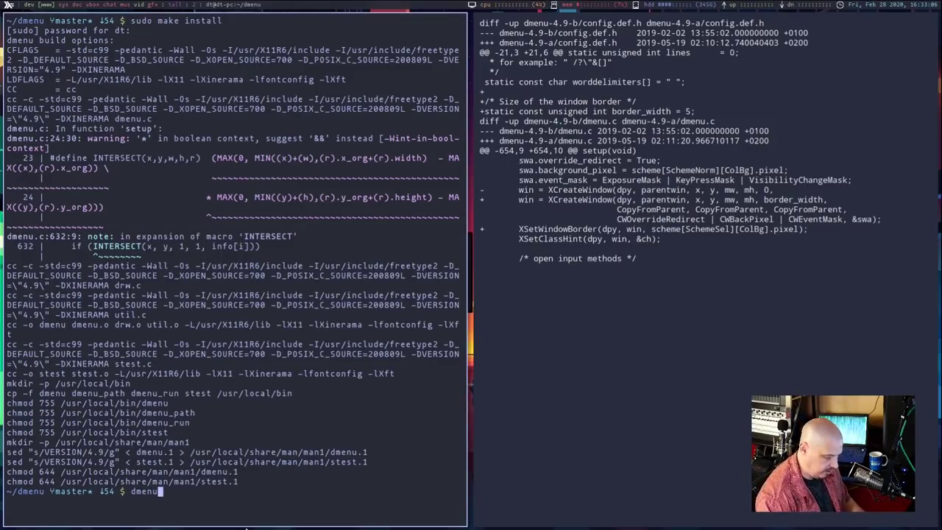
text(_run)
key(Return)
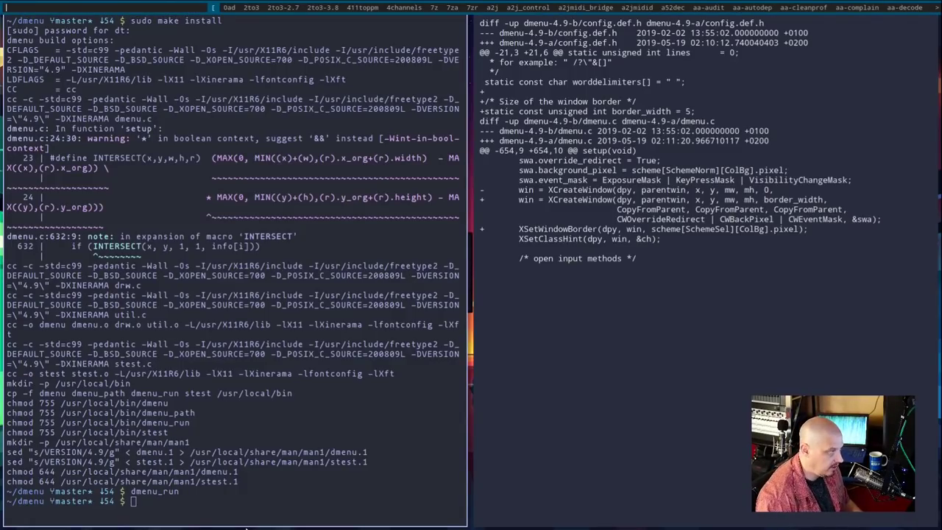
key(Right)
key(Right)
key(Right)
key(Right)
key(Right)
key(Right)
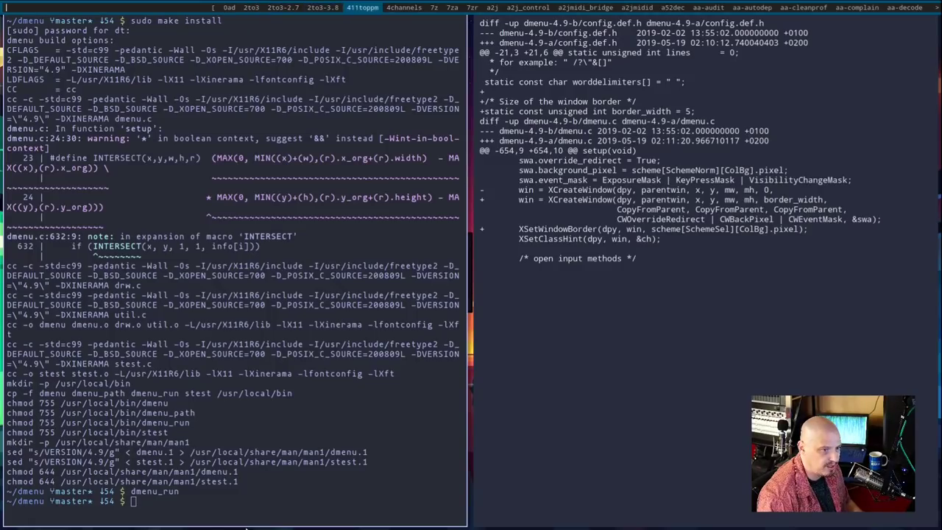
key(Left)
key(Left)
key(Left)
key(Left)
key(Left)
key(Left)
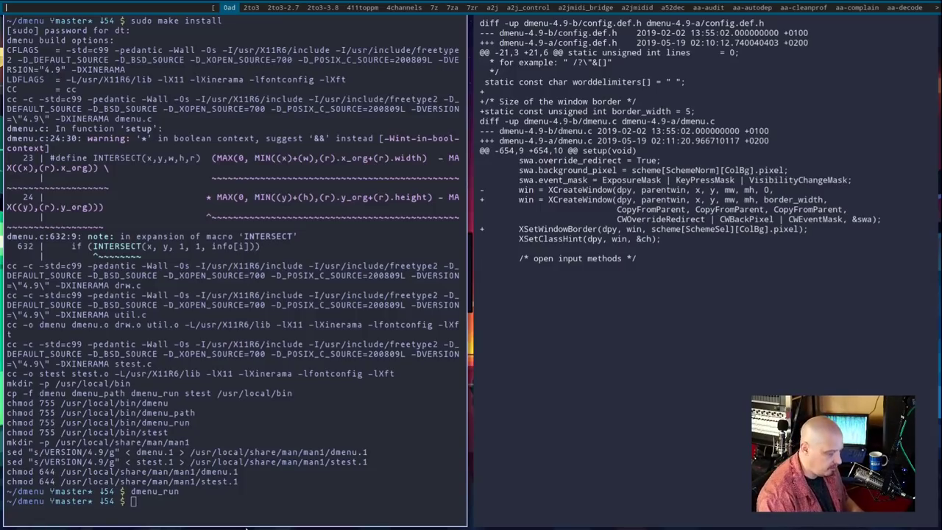
key(Escape)
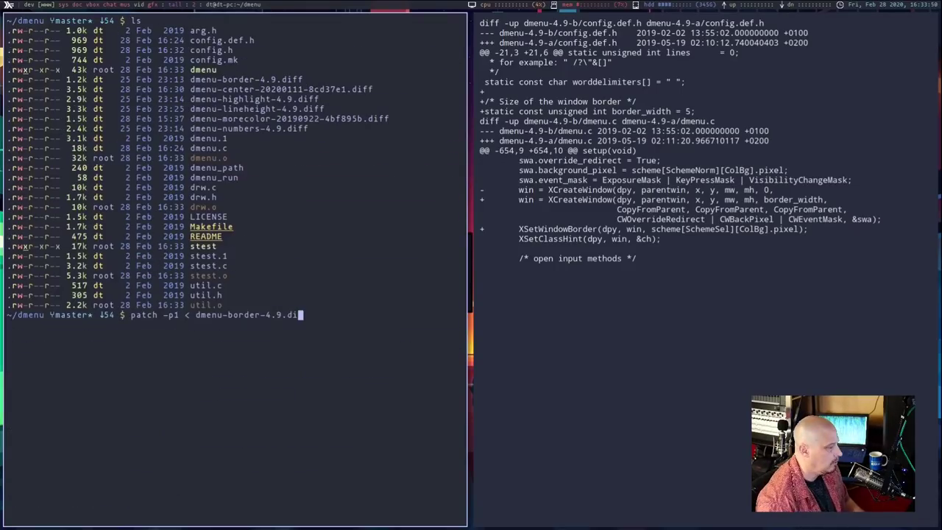
Apply dmenu-center-20200111-8cd37e1.diff to the source with patch -p1, reusing the earlier border patch command.
key(BackSpace)
key(BackSpace)
key(BackSpace)
key(BackSpace)
key(BackSpace)
key(BackSpace)
key(BackSpace)
key(BackSpace)
key(BackSpace)
key(BackSpace)
key(BackSpace)
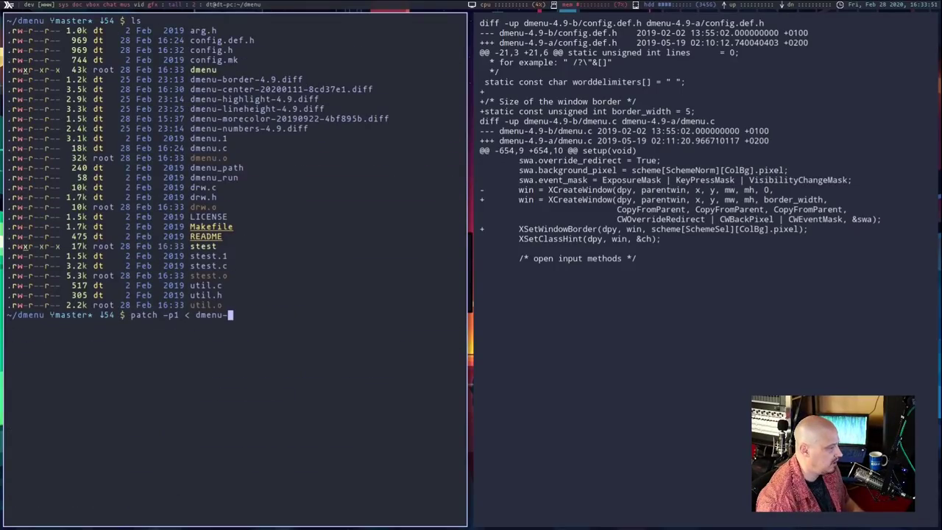
text(ce)
key(Tab)
key(Return)
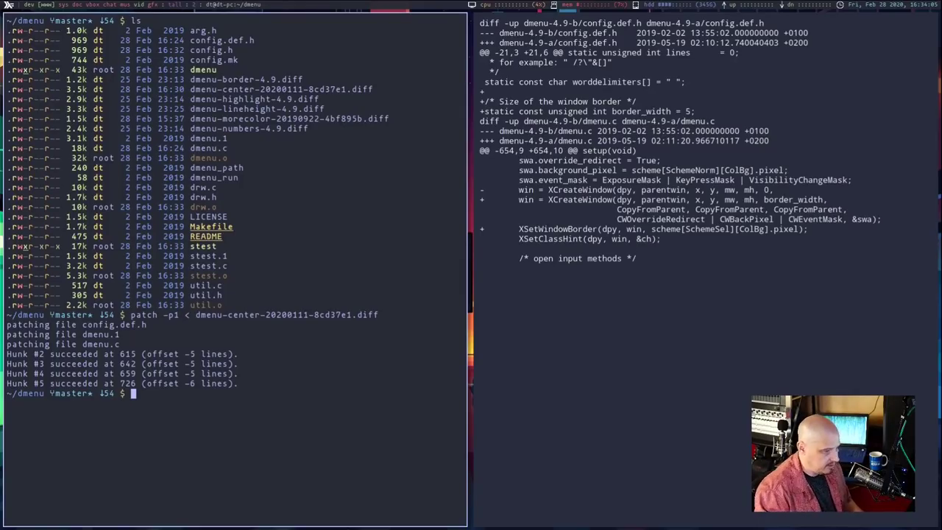
Try to build and install the center-patched dmenu with sudo make install.
text(sudo )
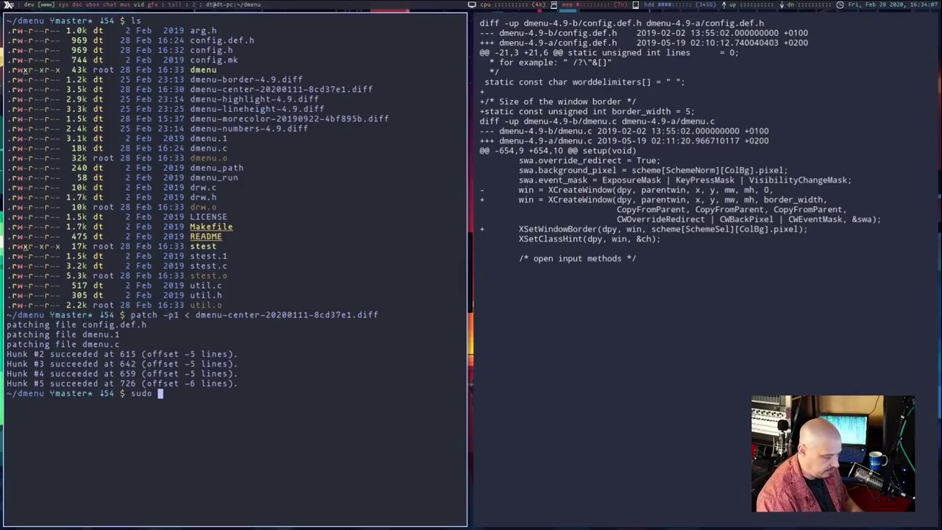
text(make install)
key(Return)
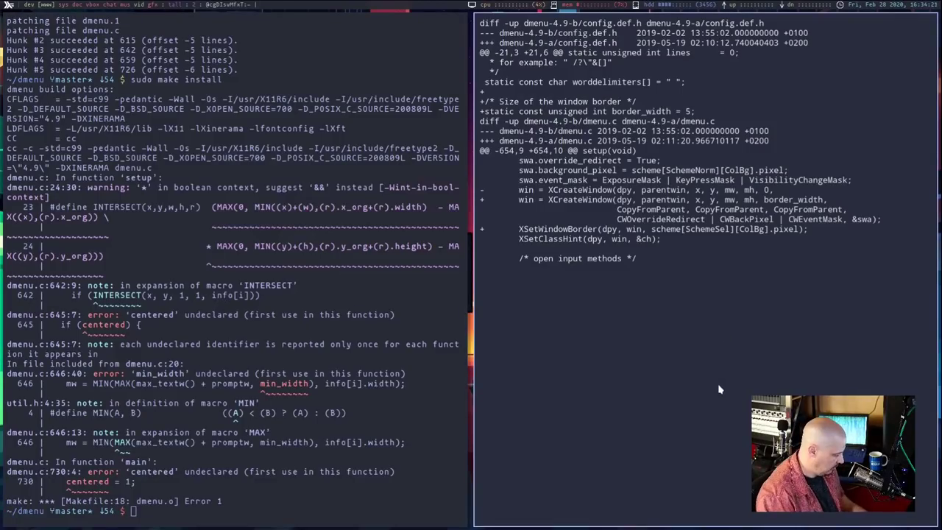
Open dmenu-center-20200111-8cd37e1.diff from the suckless center patch page and highlight its static int topbar = 1 line.
key(alt+Left)
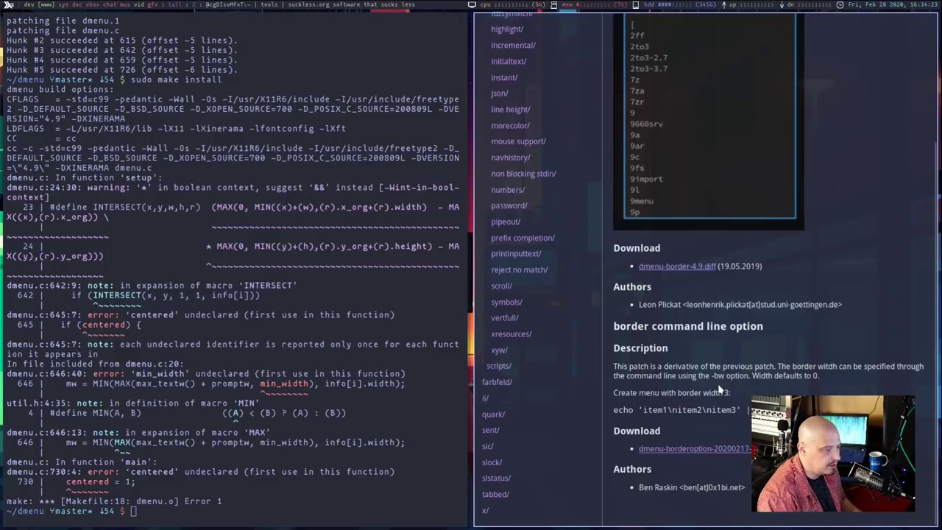
scroll(515, 206, up, 5)
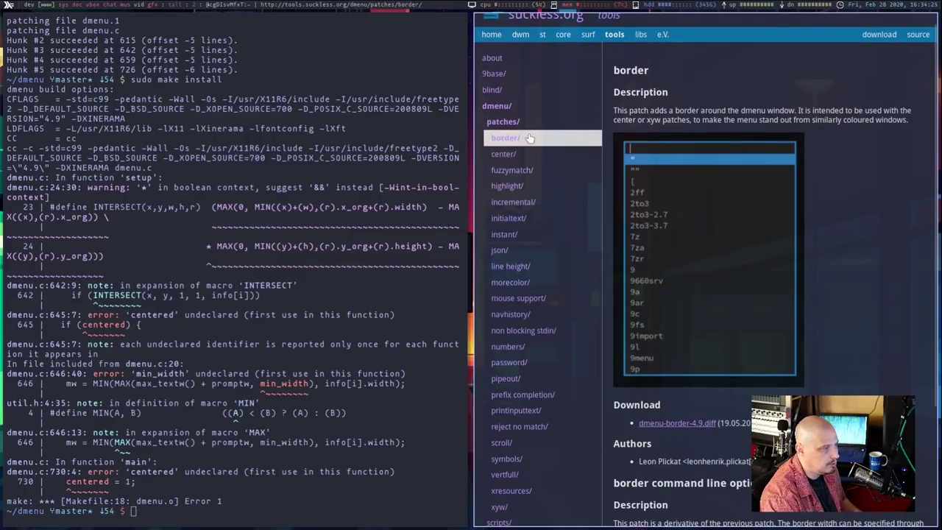
click(523, 153)
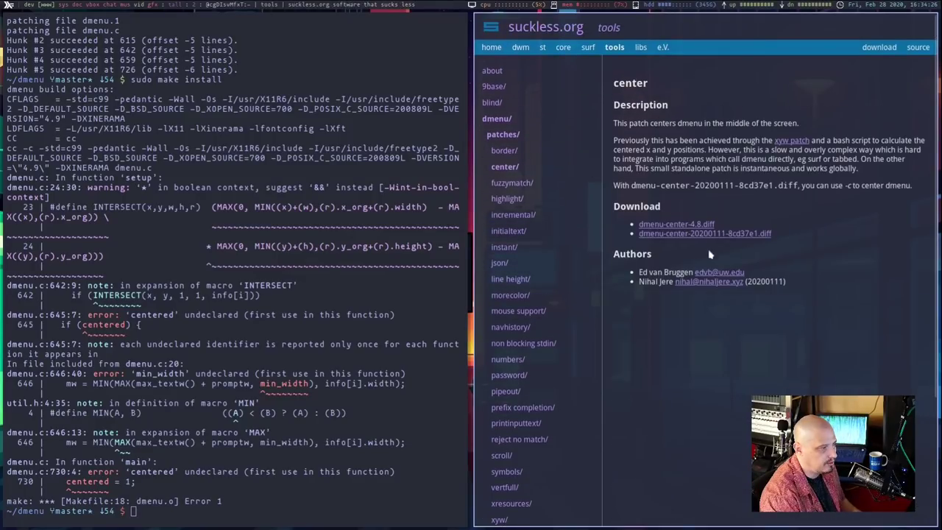
click(743, 234)
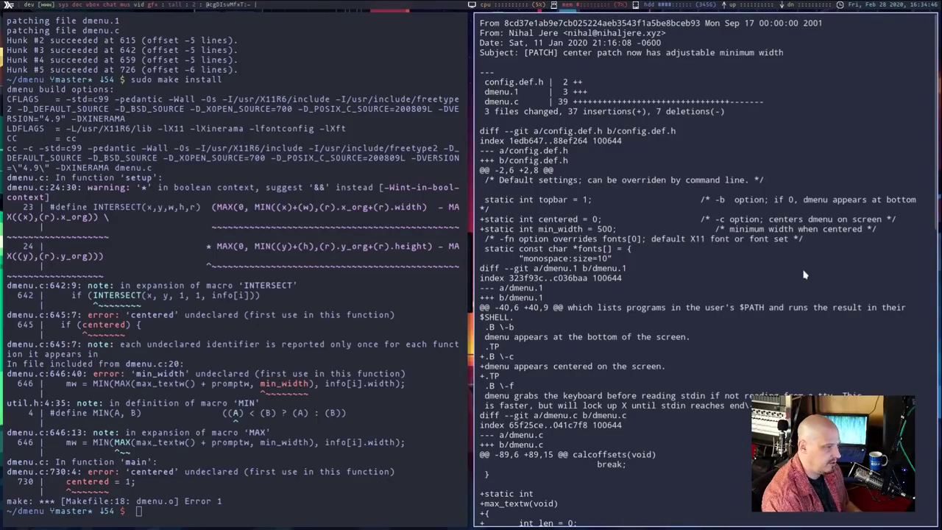
drag(877, 229, 603, 199)
click(483, 212)
Return to the terminal and open config.h in vim.
key(super+k)
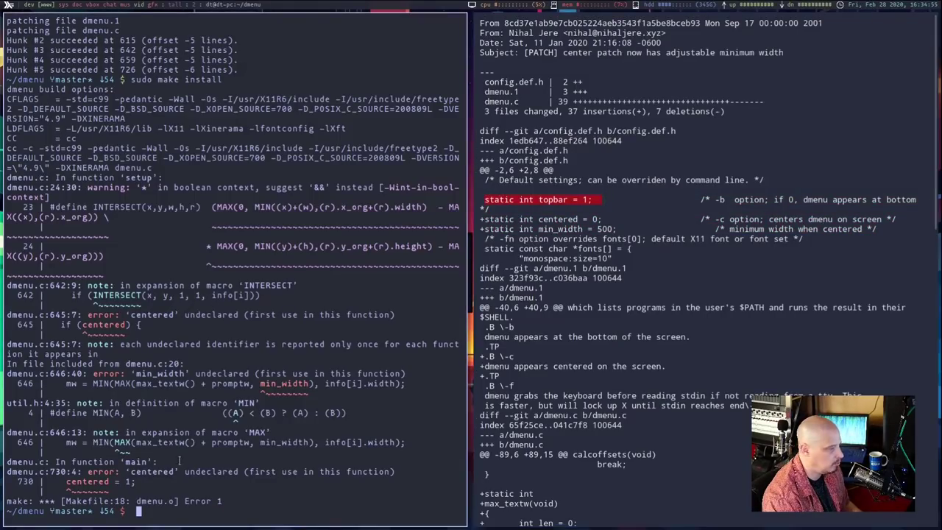
text(vim c)
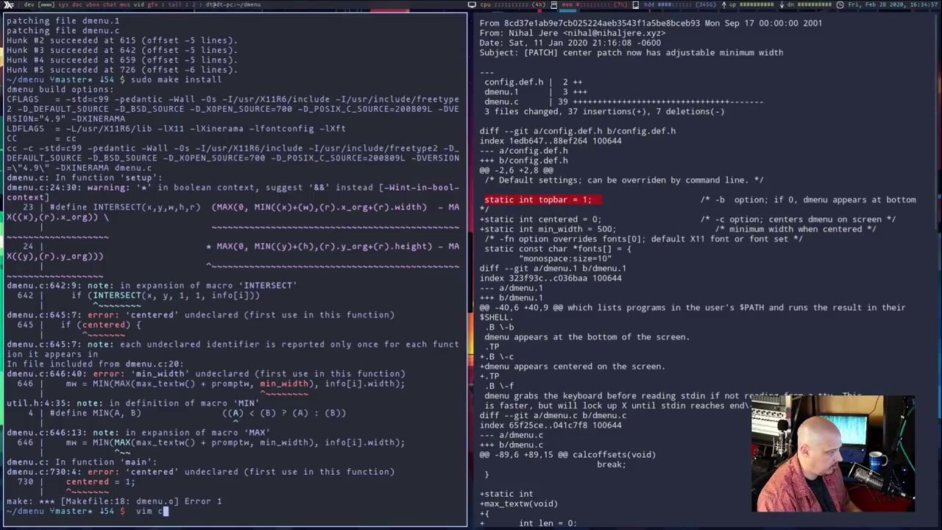
text(onfig.h)
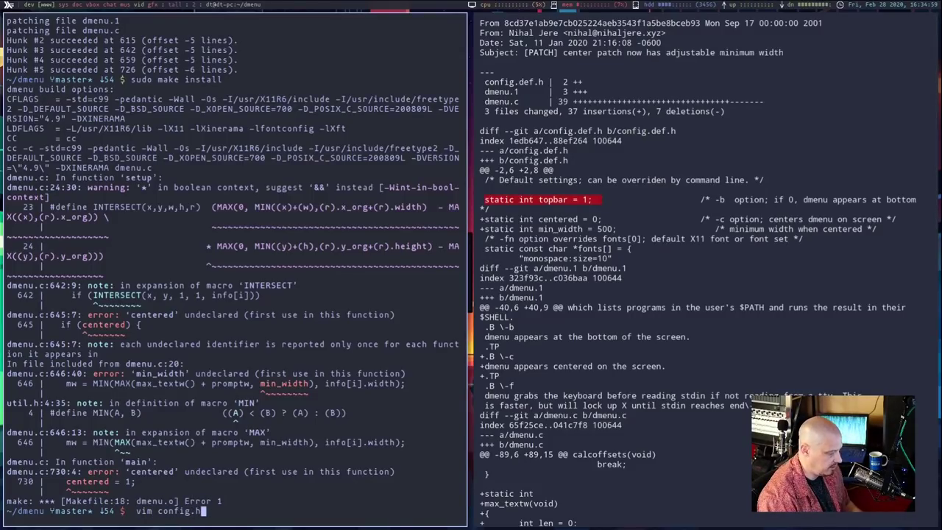
key(Return)
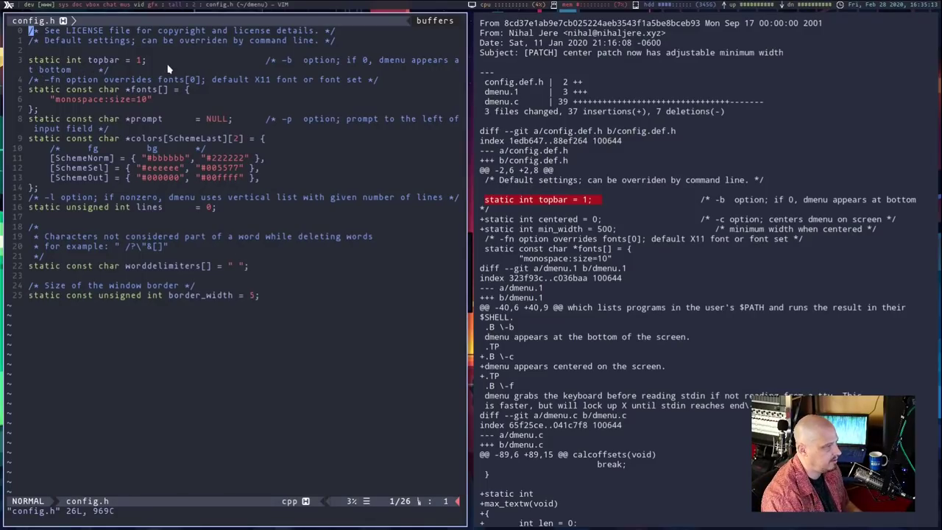
Add the diff's centered = 0 and min_width = 500 lines below topbar in config.h without plus signs, and save and quit.
text(+static int centered = 0;                     /* -c option; centers dmenu on screen */ +static int min_width = 500;                     /* minimum width when centered */)
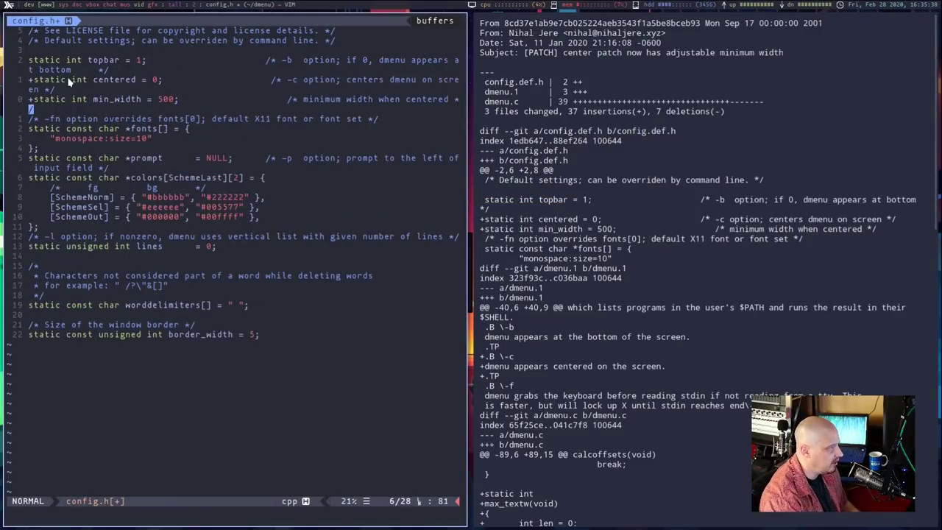
click(33, 99)
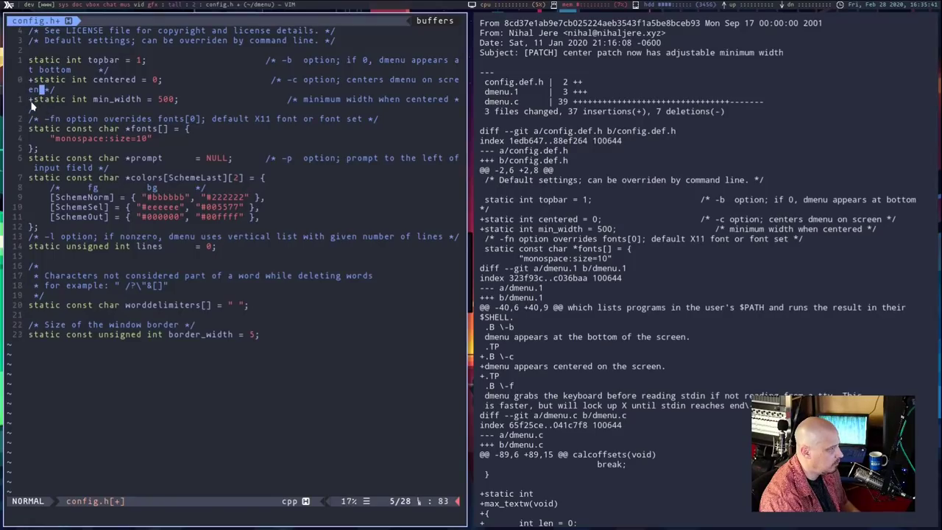
key(x)
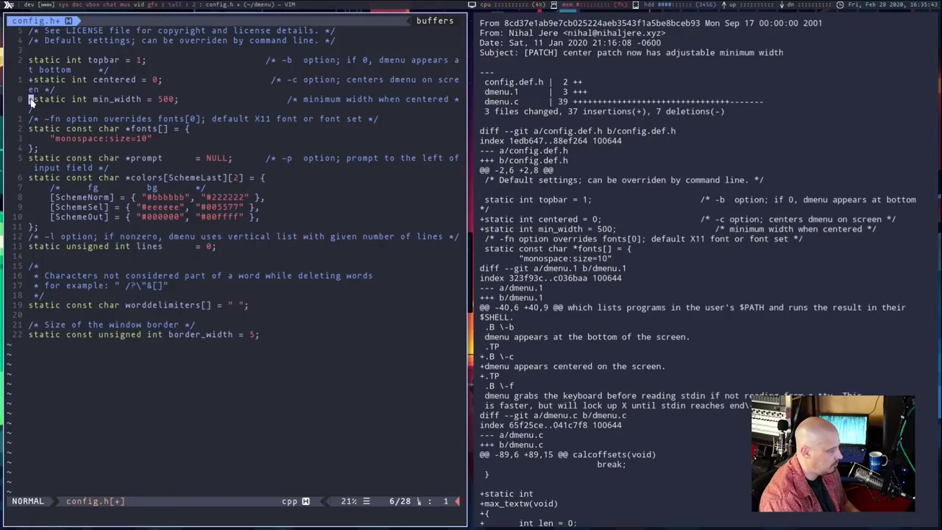
key(j)
key(d)
key(d)
key(k)
key(k)
text(x:wq)
key(Return)
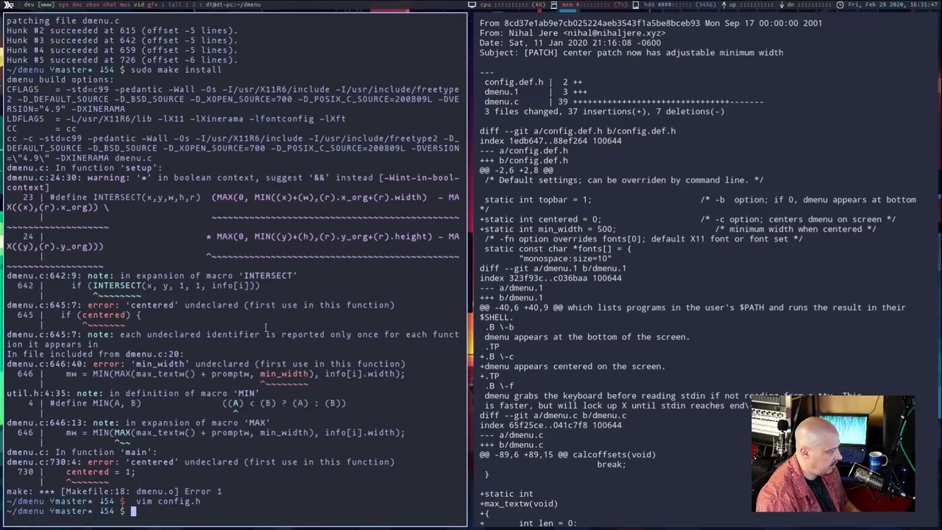
Rebuild and install dmenu with sudo make install, and test it by launching and closing dmenu_run.
text(sudo make install)
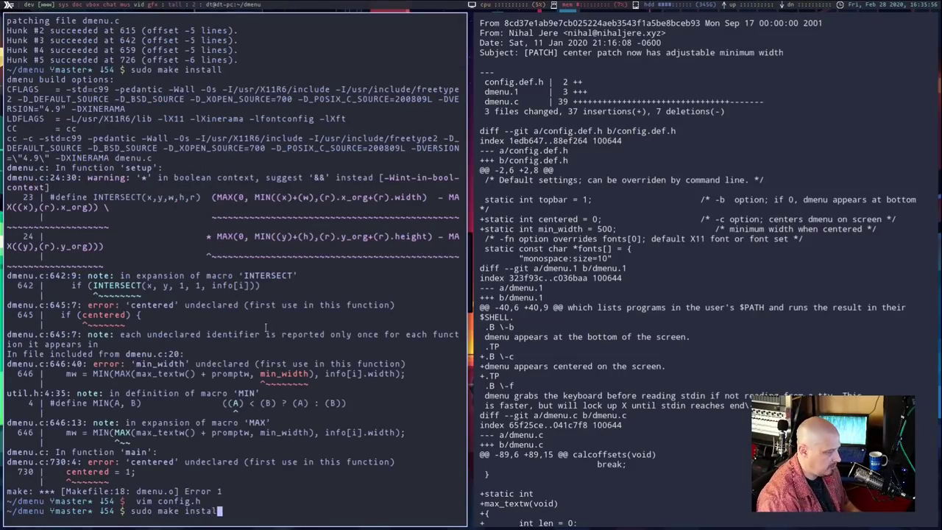
key(Return)
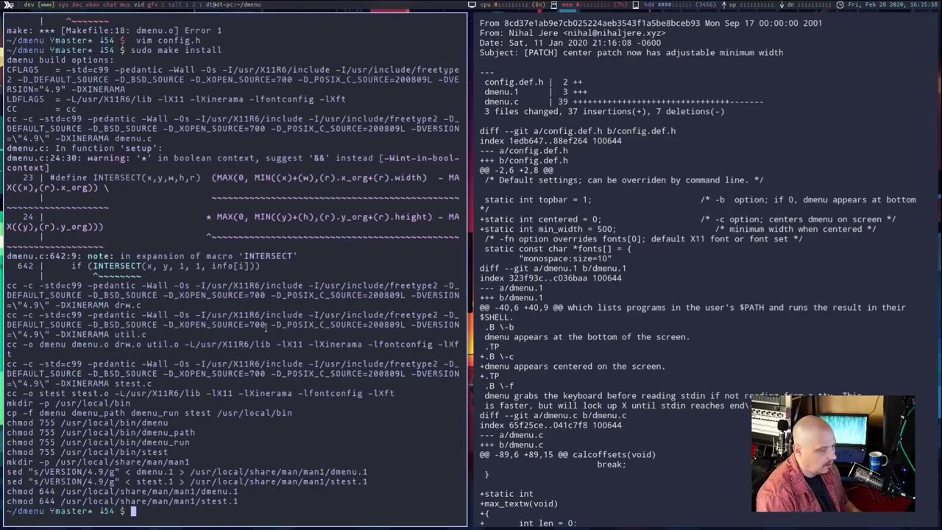
text(dmenu_run)
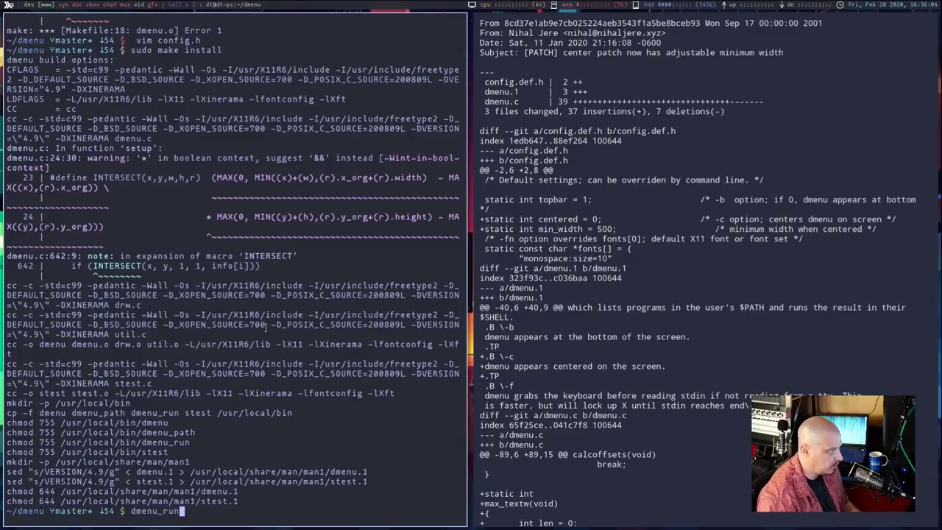
key(Return)
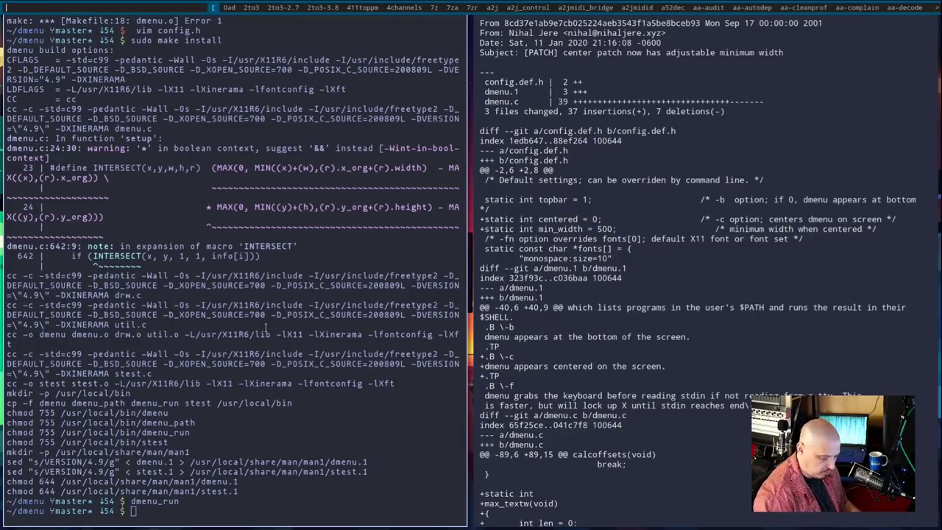
key(Escape)
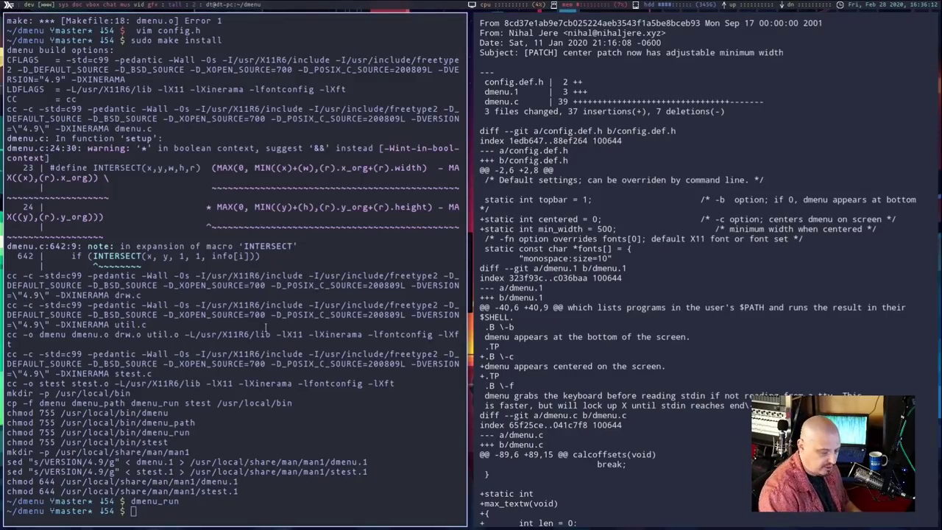
Test the centered menu by running dmenu_run -c, filter its entries by al, and close it.
key(Up)
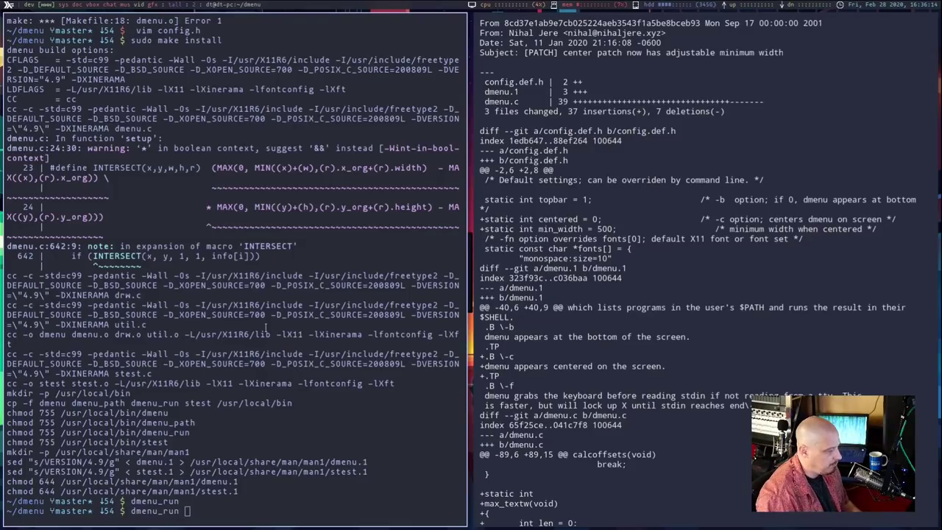
text(-)
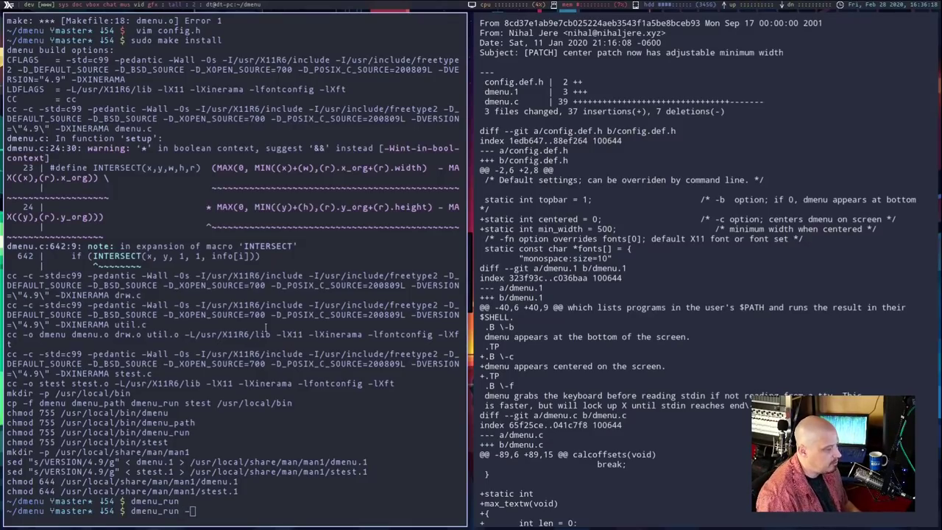
text(c)
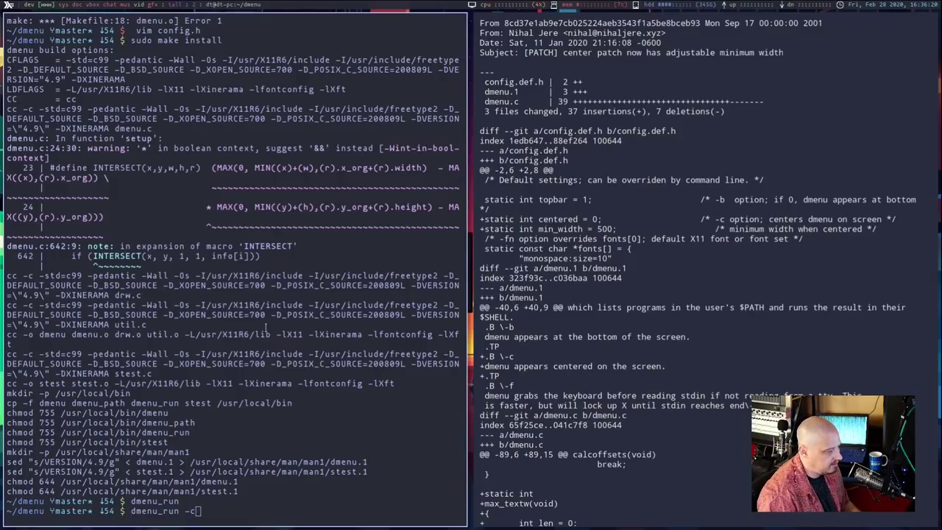
key(Return)
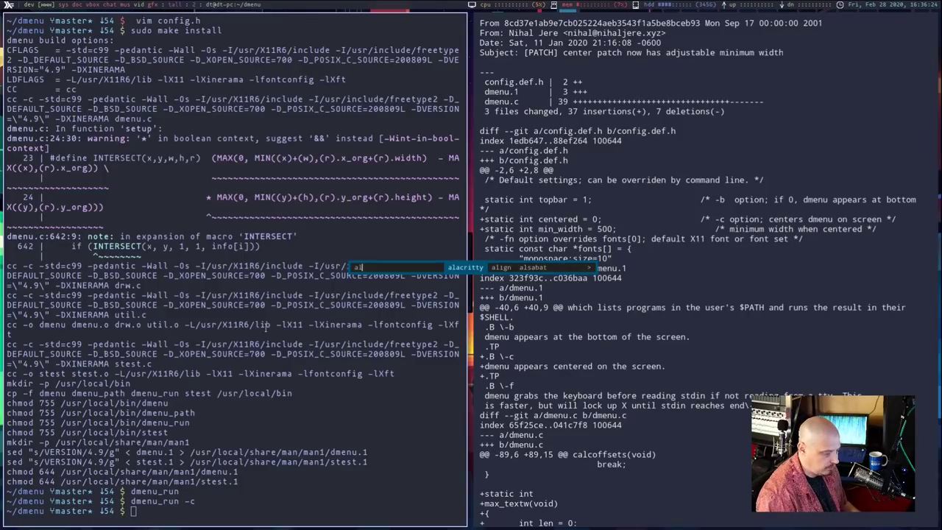
key(Escape)
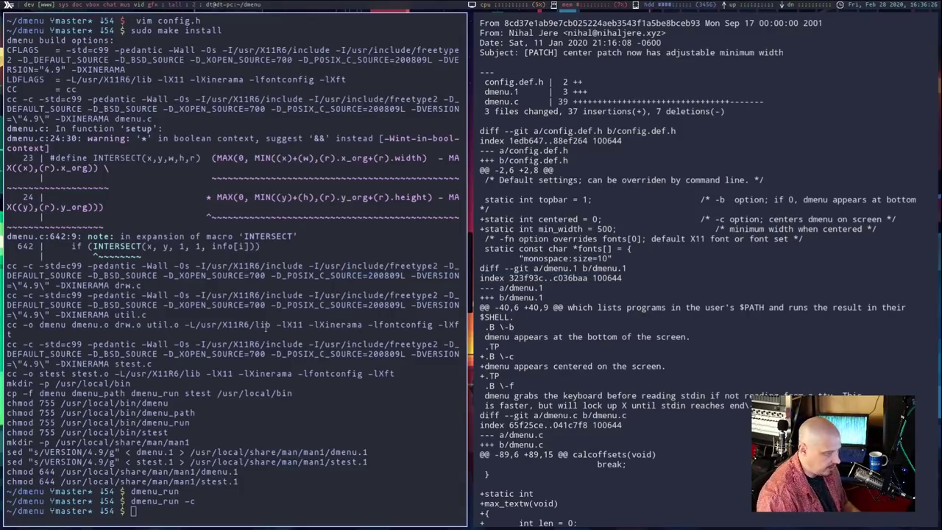
Run dmenu_run -c -l 20, launch termite from the centered vertical list, and close the new terminal window.
key(Up)
text(-)
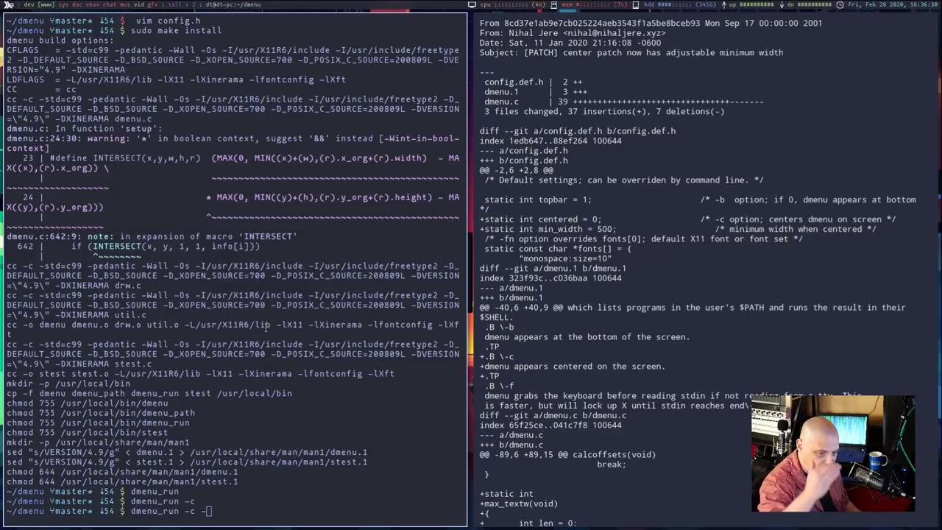
text(l )
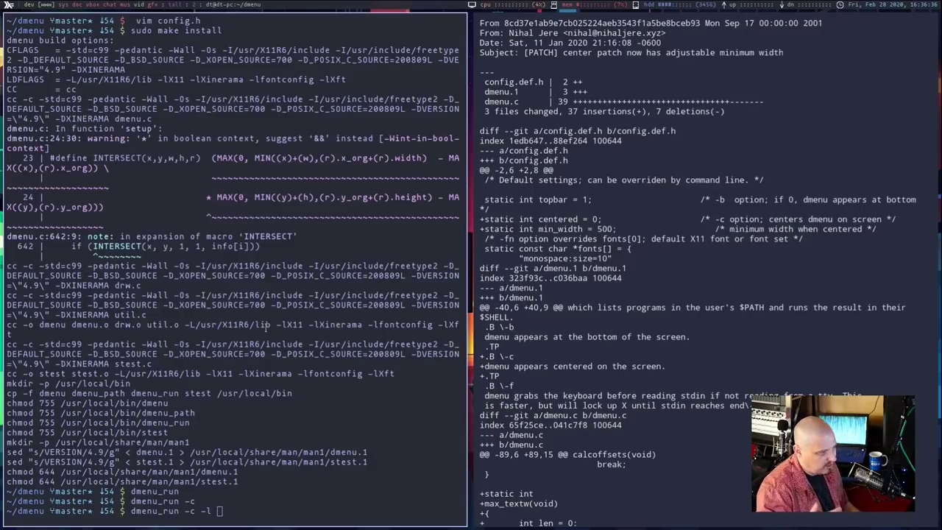
text(20)
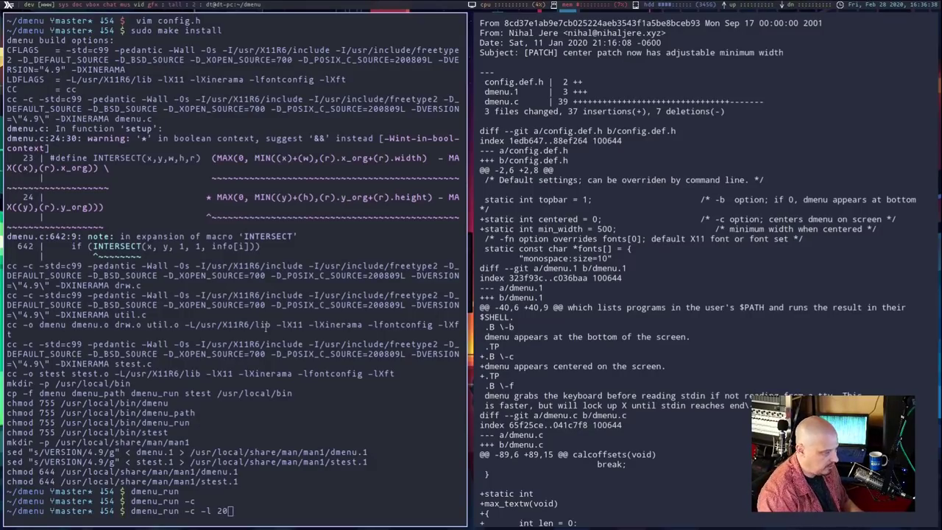
key(Return)
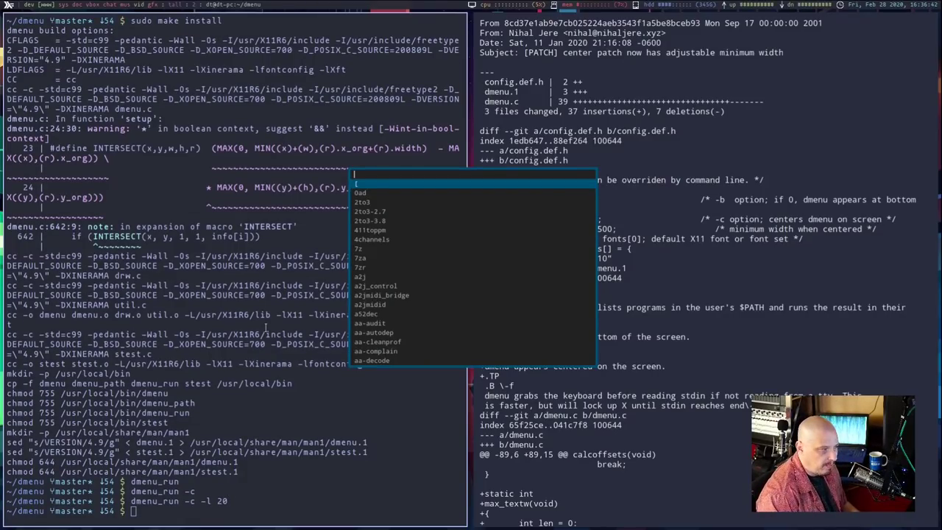
text(termite)
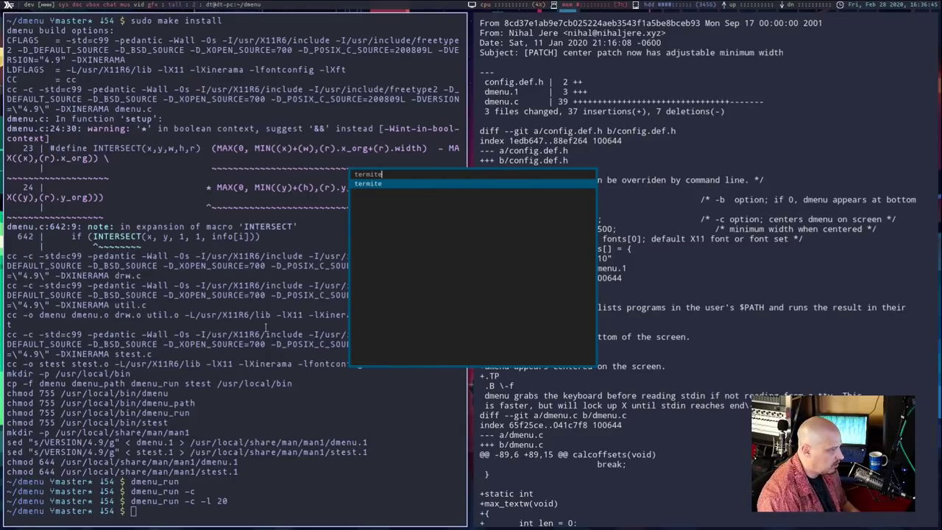
key(Return)
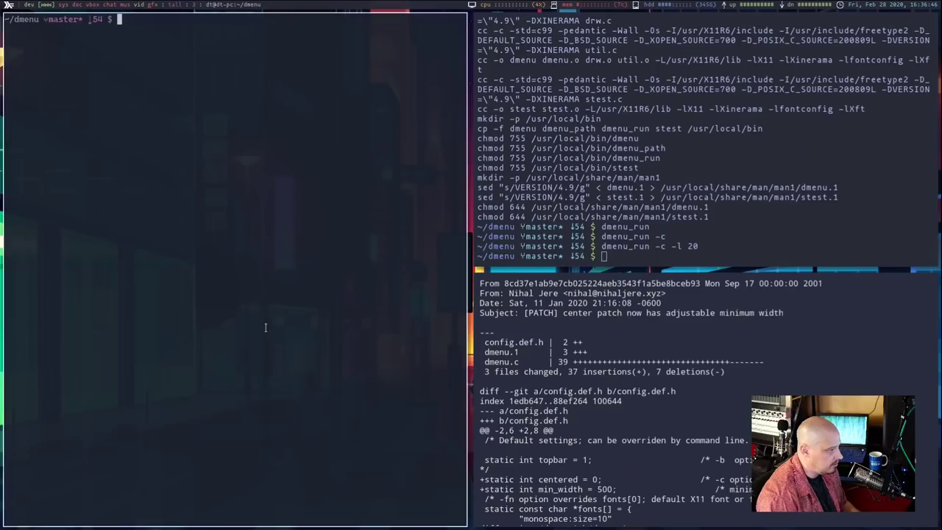
key(super+shift+c)
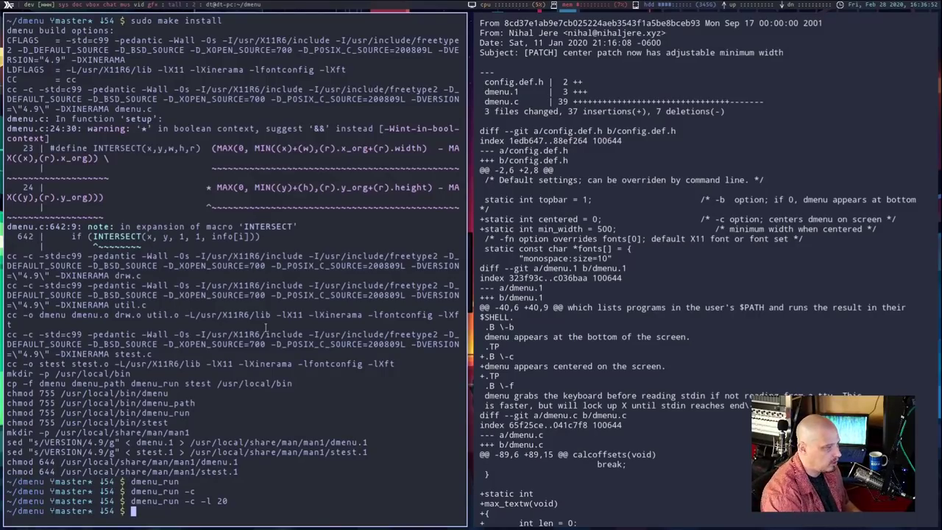
Clear the terminal and list the files in the dmenu folder.
key(super+period)
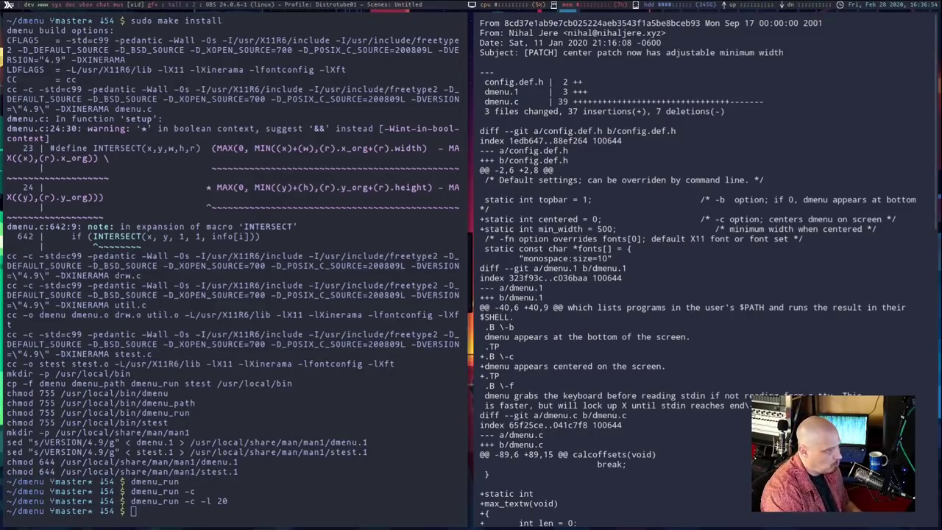
key(super+comma)
key(ctrl+l)
text(ls)
key(Return)
Apply the highlight patch with patch -p1 < dmenu-highlight-4.9.diff.
text(sudo make install)
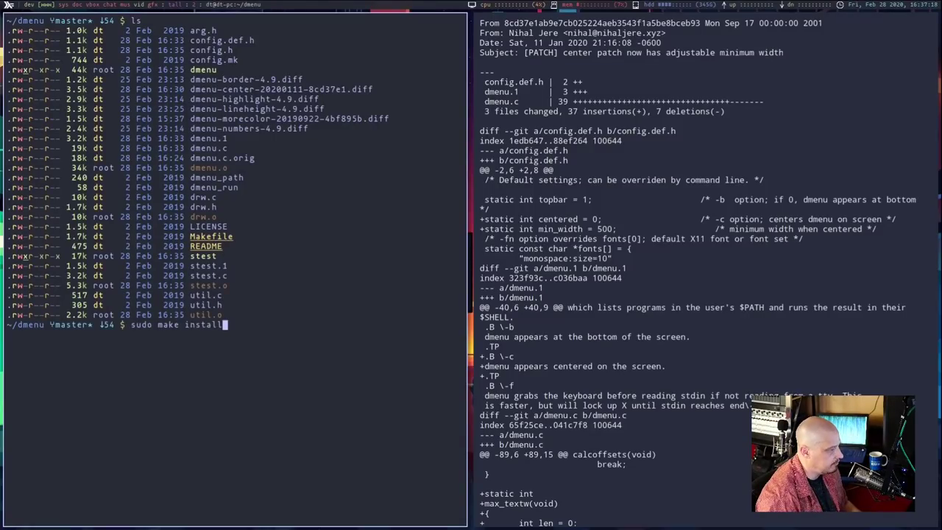
key(Up)
key(Up)
key(BackSpace)
key(BackSpace)
key(BackSpace)
key(BackSpace)
key(BackSpace)
key(BackSpace)
key(BackSpace)
key(BackSpace)
key(BackSpace)
key(BackSpace)
key(BackSpace)
key(BackSpace)
key(BackSpace)
key(BackSpace)
key(BackSpace)
key(BackSpace)
key(BackSpace)
key(BackSpace)
key(BackSpace)
key(BackSpace)
key(BackSpace)
key(BackSpace)
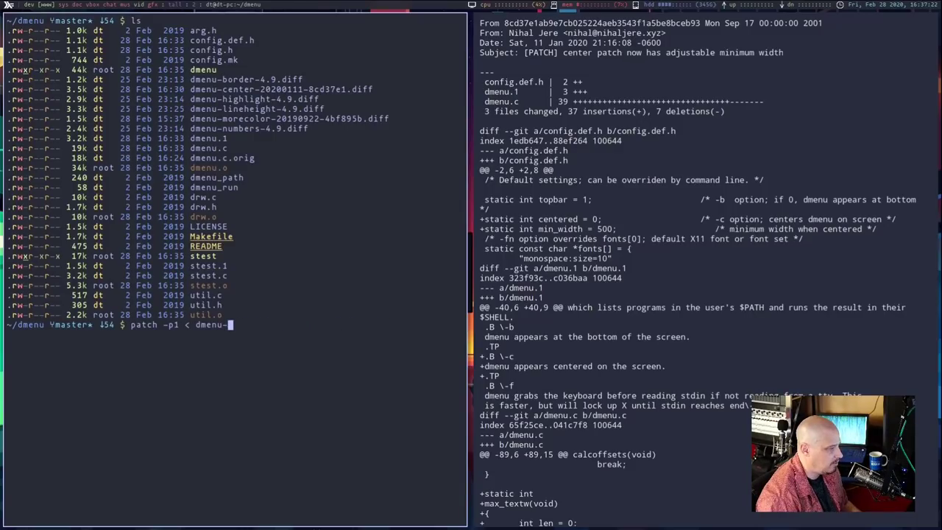
text(hi)
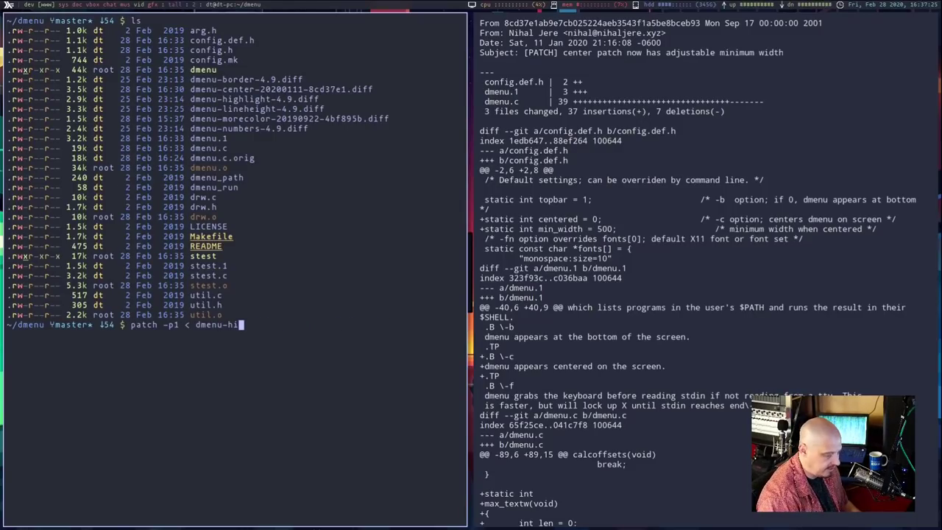
key(Tab)
key(Return)
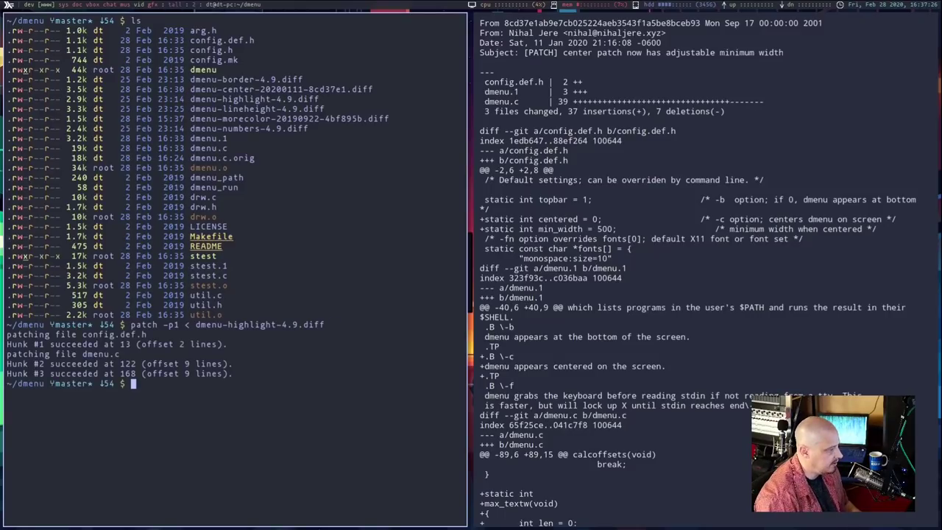
Rebuild and install the highlight-patched dmenu with sudo make install.
text(sudo )
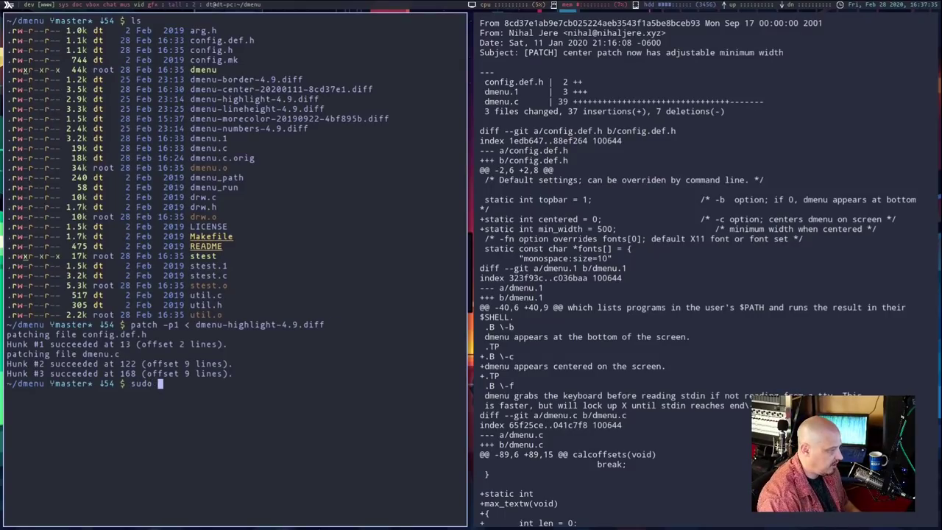
text(make install)
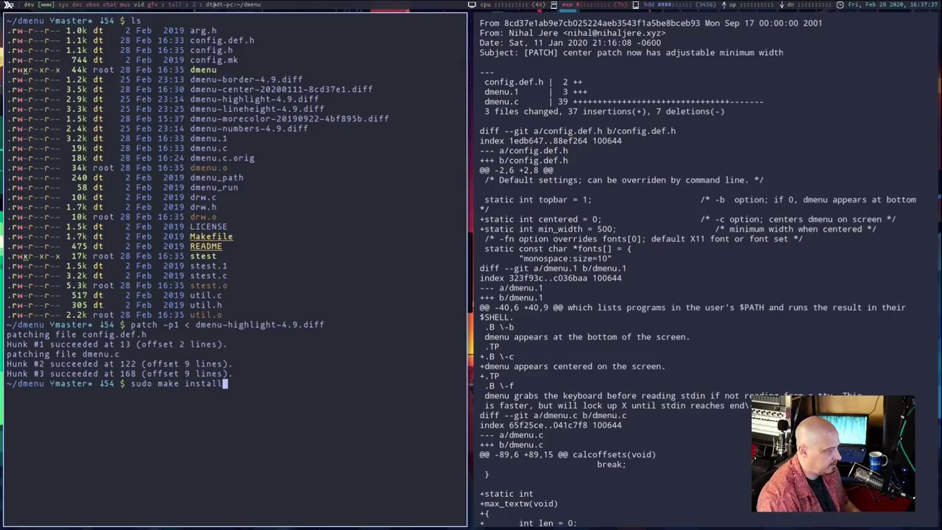
key(Return)
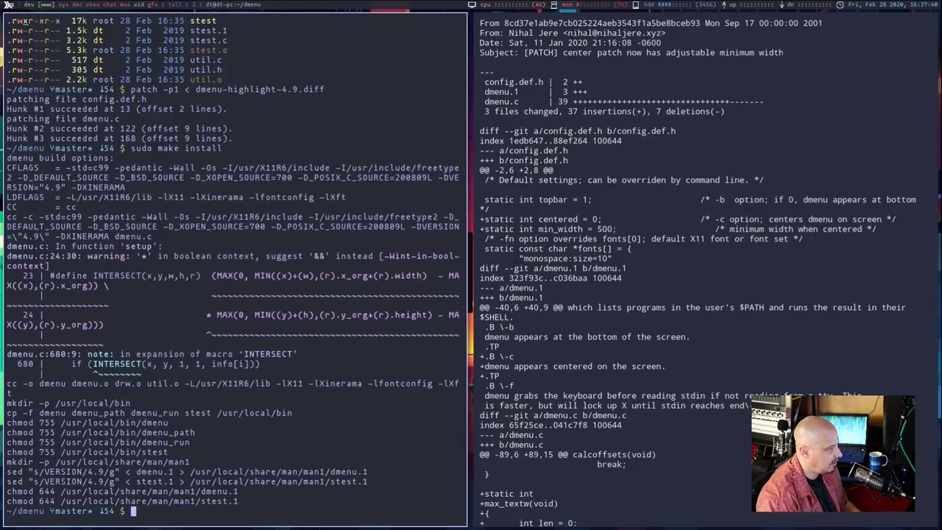
Test the highlight patch by running dmenu_run, moving through the entries, filtering by ala, and closing the menu.
text(dmenu)
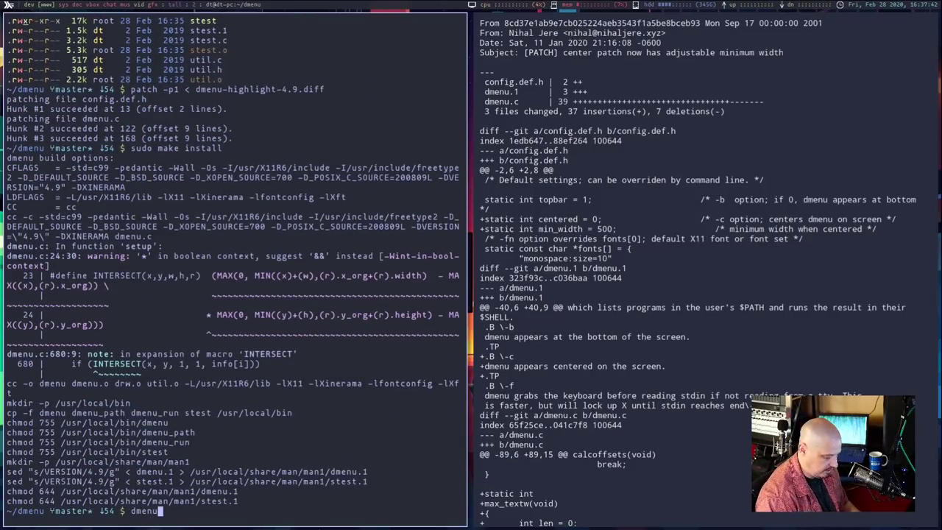
text(_run)
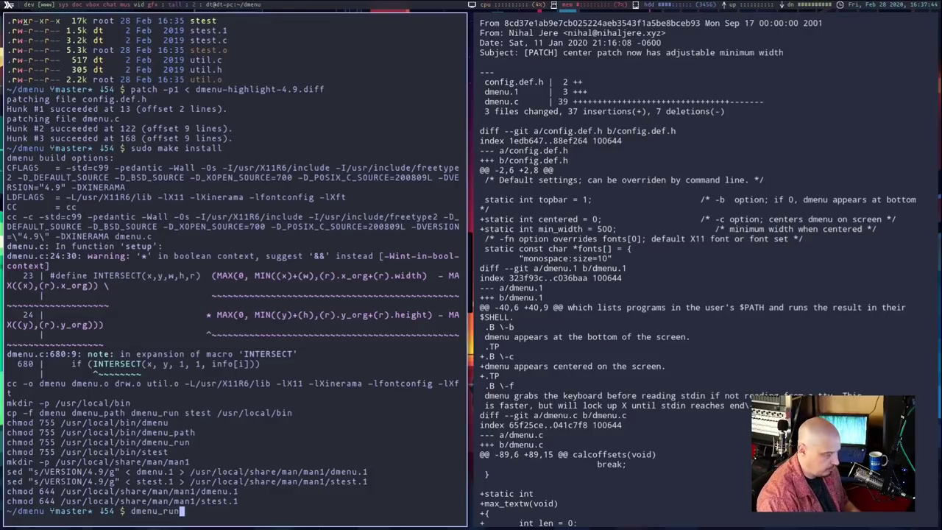
key(Return)
key(Right)
key(Right)
key(Right)
key(Right)
key(Right)
key(Right)
key(Left)
key(Left)
key(Left)
key(Left)
key(Left)
key(Left)
key(Left)
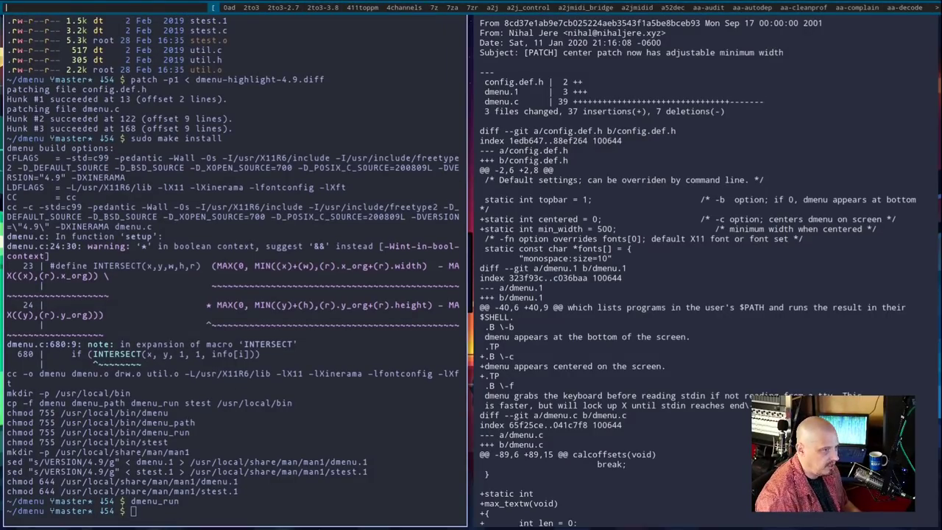
key(Right)
key(Right)
key(Left)
key(Right)
key(Right)
key(Left)
key(Left)
text(ala)
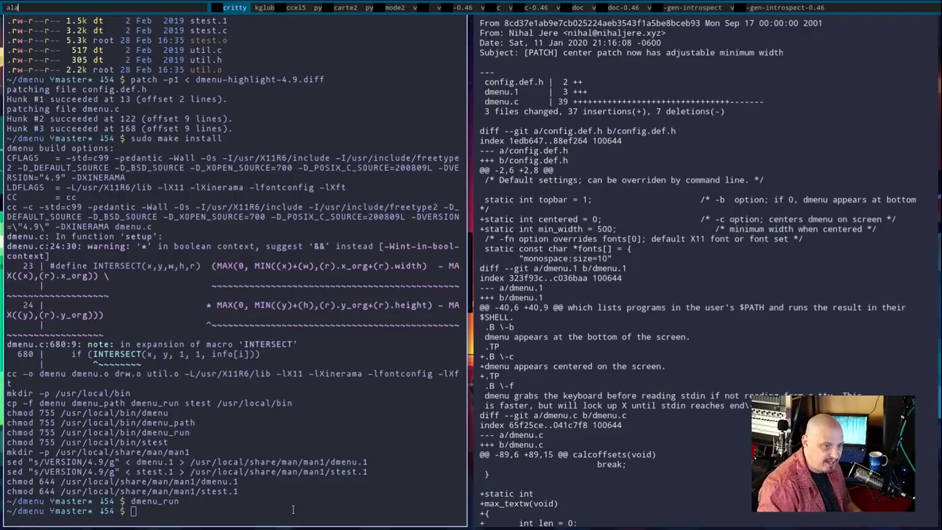
key(Escape)
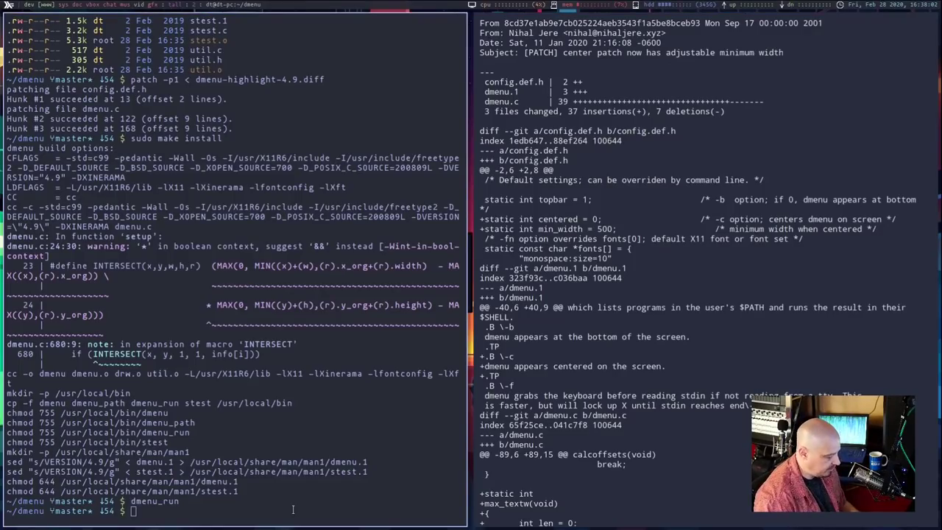
Clear the terminal and list the dmenu folder again to find the next patch file.
key(ctrl+l)
text(ls)
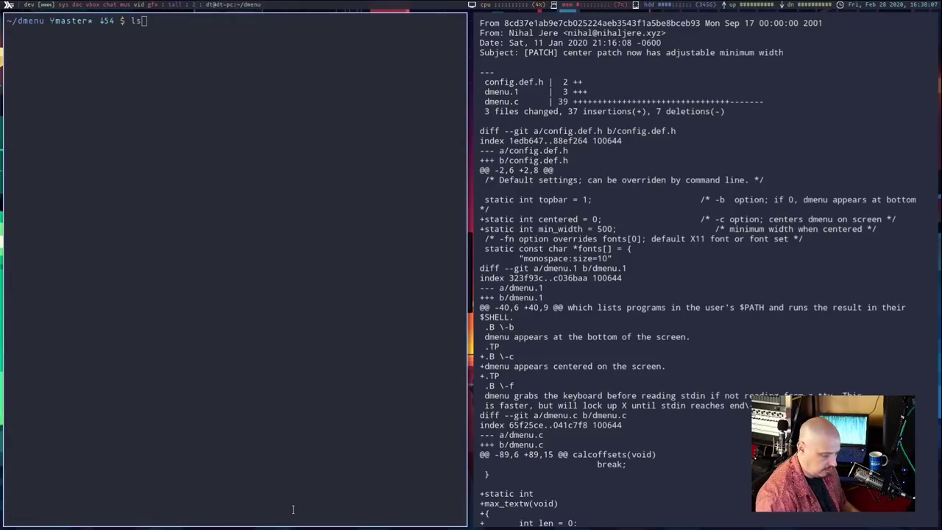
key(Return)
Apply the line height patch with patch -p1 < dmenu-lineheight-4.9.diff.
key(Up)
key(Up)
key(Up)
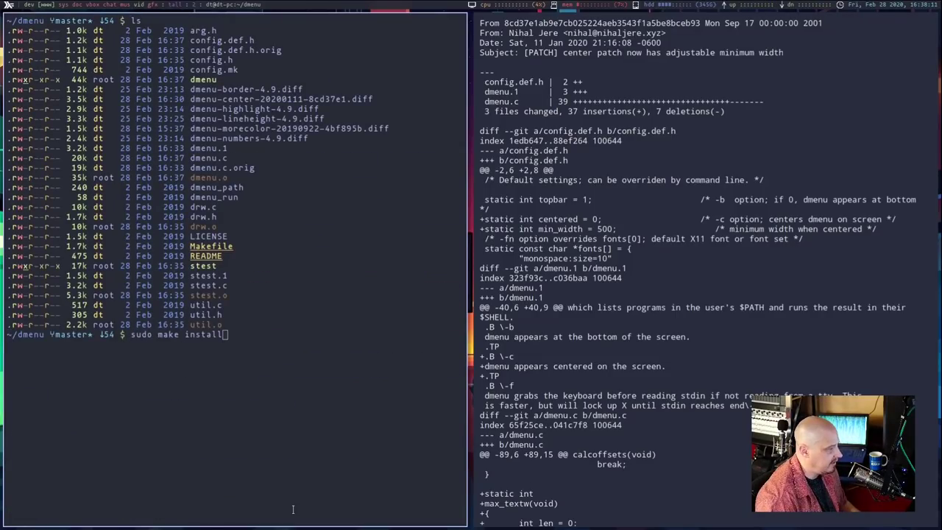
key(Up)
key(BackSpace)
key(BackSpace)
key(BackSpace)
key(BackSpace)
key(BackSpace)
key(BackSpace)
key(BackSpace)
key(BackSpace)
key(BackSpace)
key(BackSpace)
key(BackSpace)
key(BackSpace)
key(BackSpace)
key(BackSpace)
key(BackSpace)
key(BackSpace)
key(BackSpace)
key(BackSpace)
text(lineheight-4.9.diff)
key(Return)
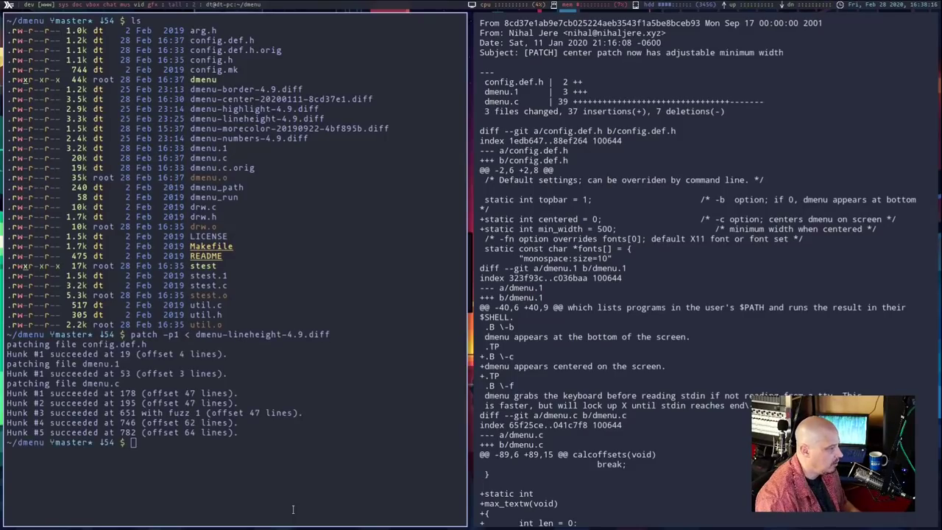
Try to rebuild and install the line-height-patched dmenu with sudo make install.
text(sudo)
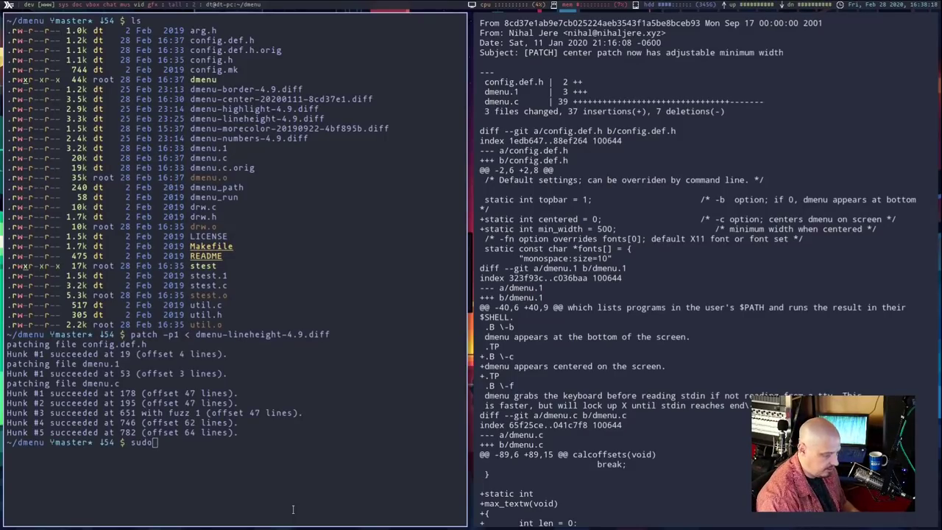
text( make install)
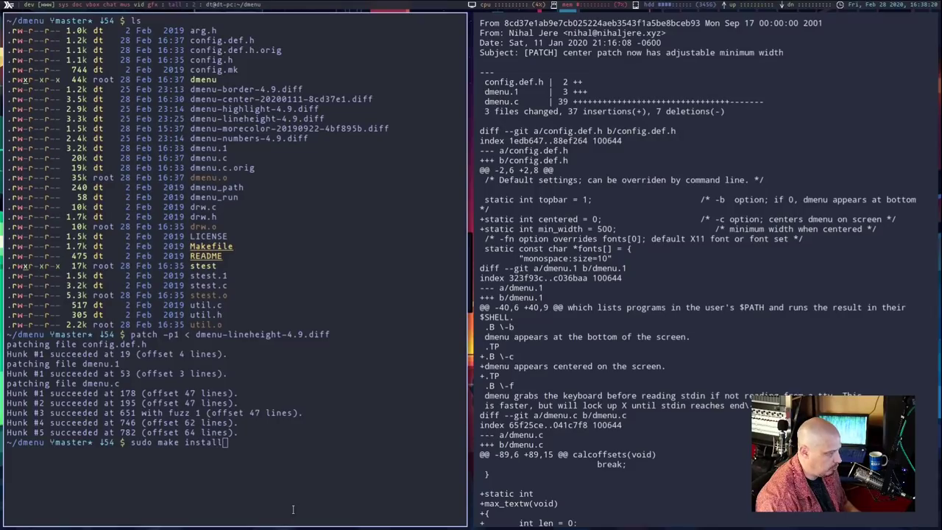
key(Return)
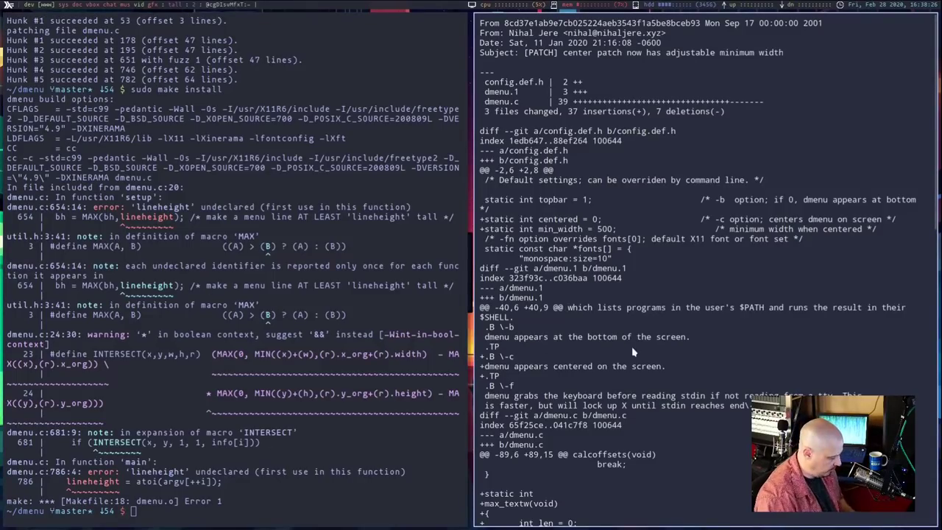
Open dmenu-lineheight-4.9.diff from the suckless Line height patch page and copy its static unsigned int lineheight = 0 line with the comment.
key(ctrl+h)
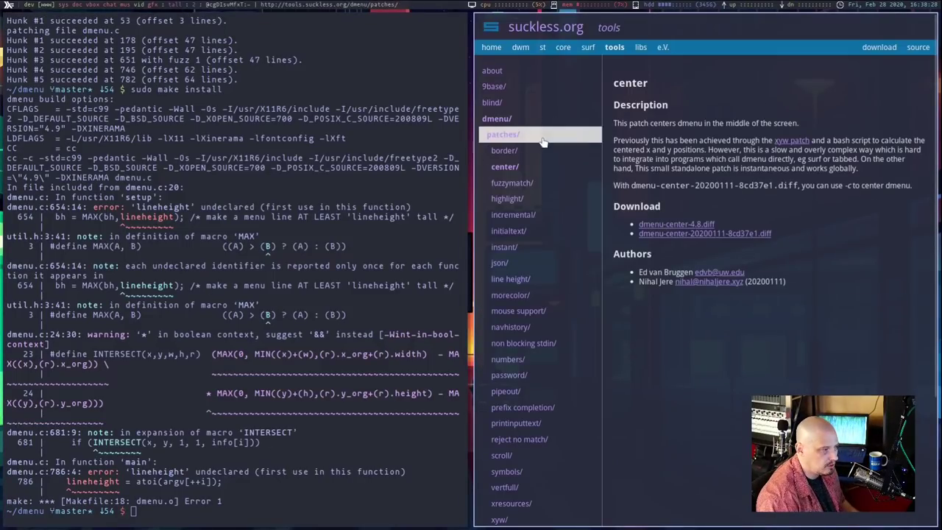
click(531, 283)
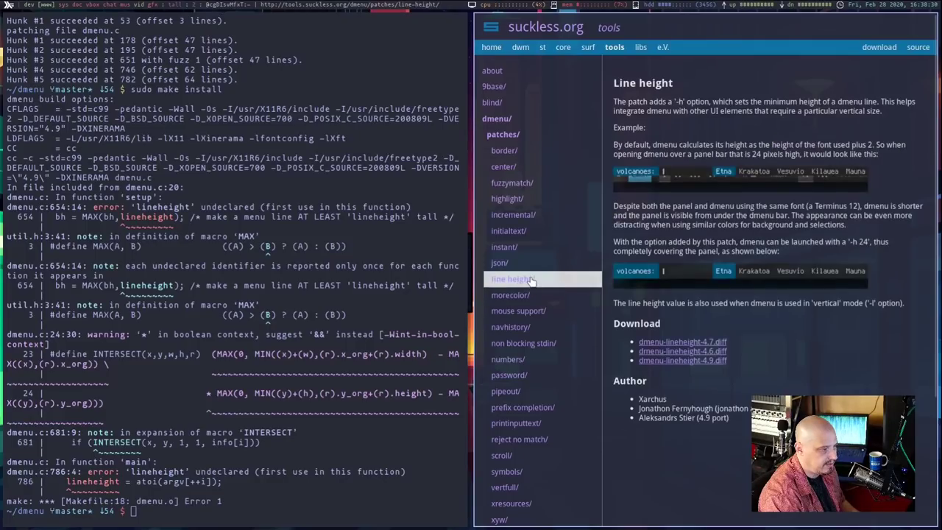
click(677, 342)
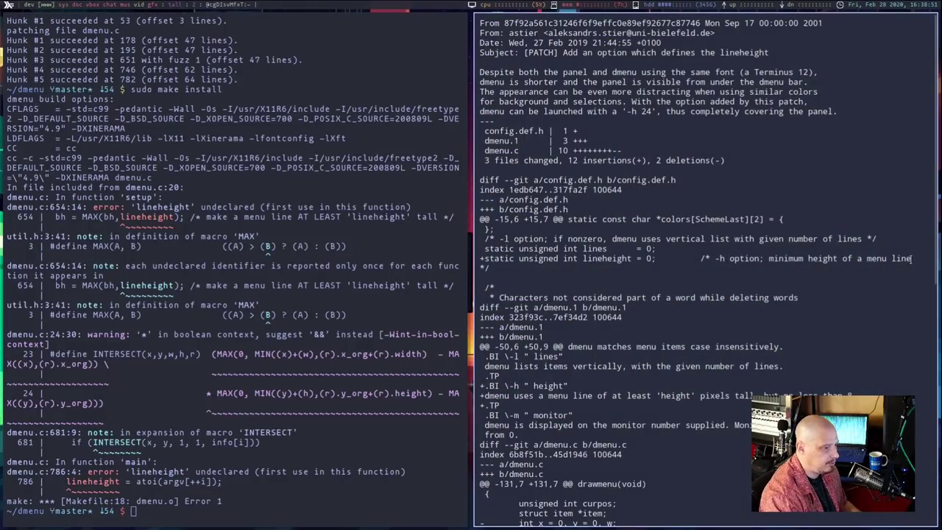
drag(914, 259, 478, 259)
key(super+c)
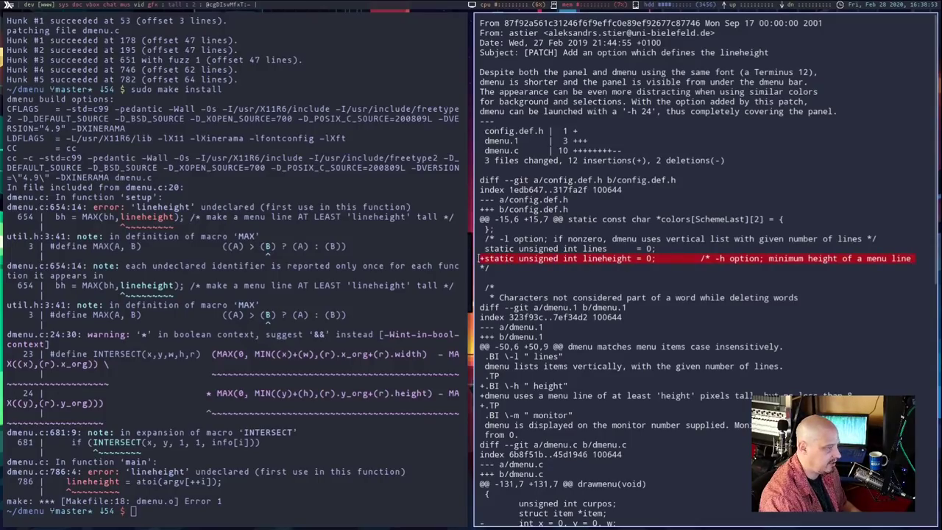
Open config.h in vim and paste the copied static unsigned int lineheight = 0 line directly below the lines setting.
click(485, 257)
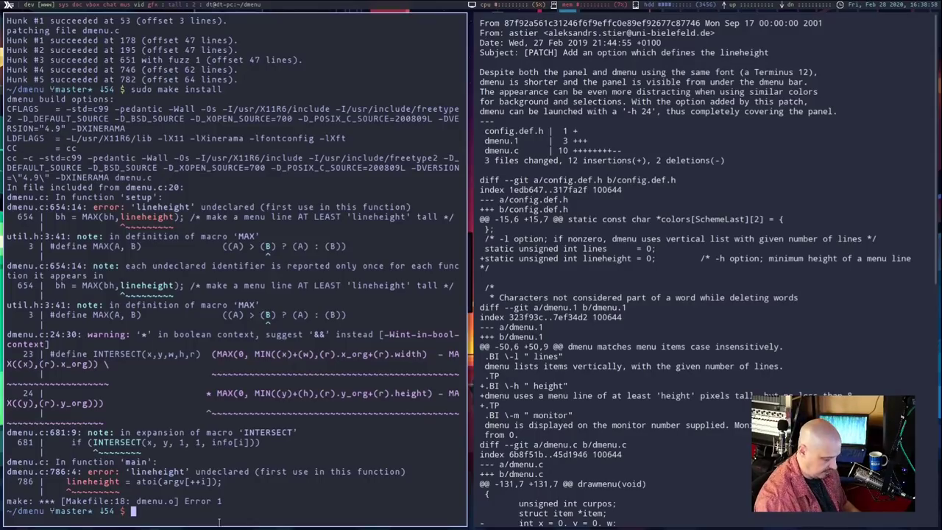
text(vim config.h)
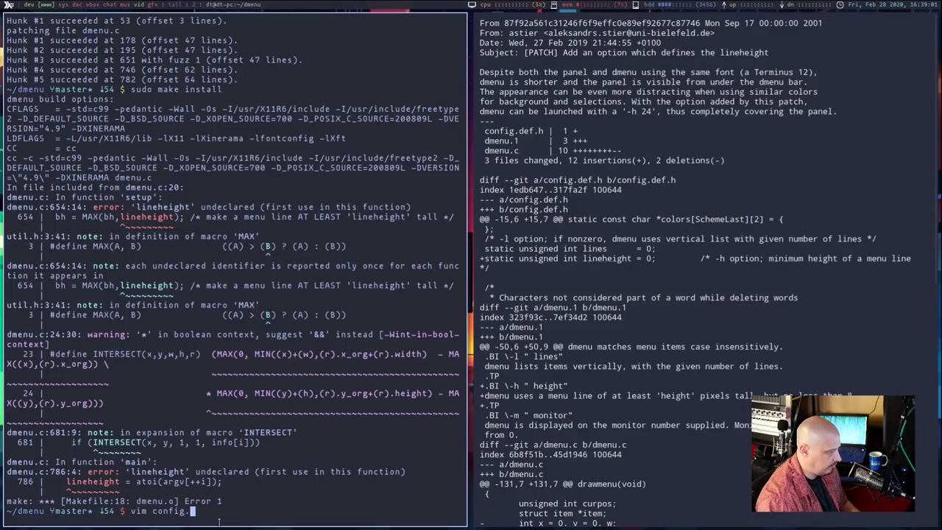
key(Return)
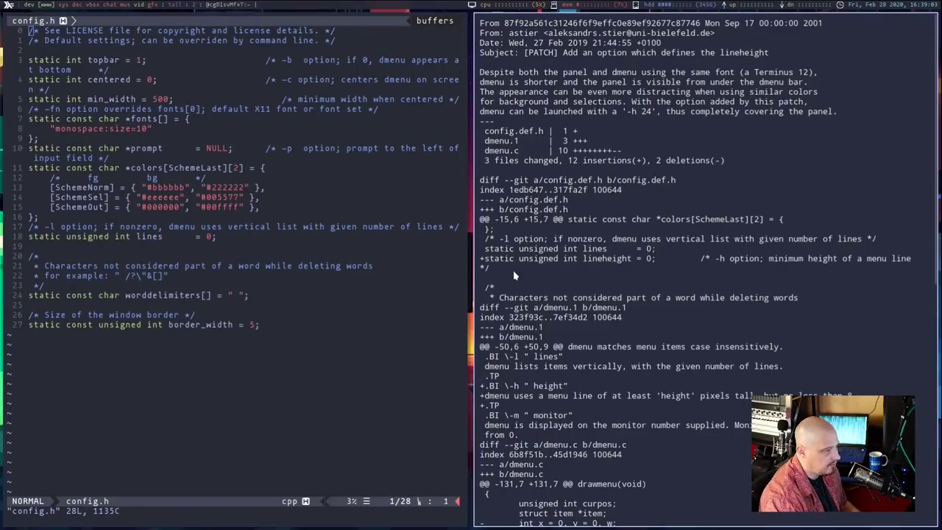
triple_click(497, 248)
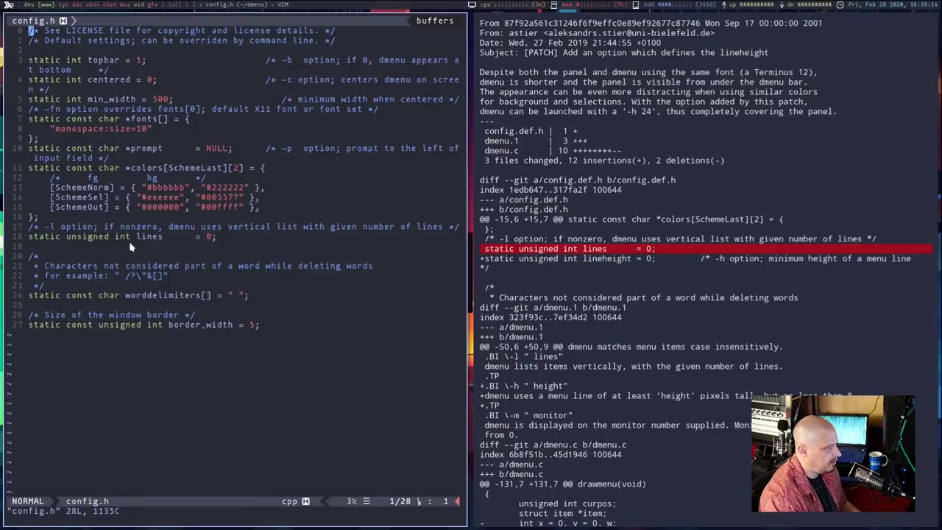
click(46, 246)
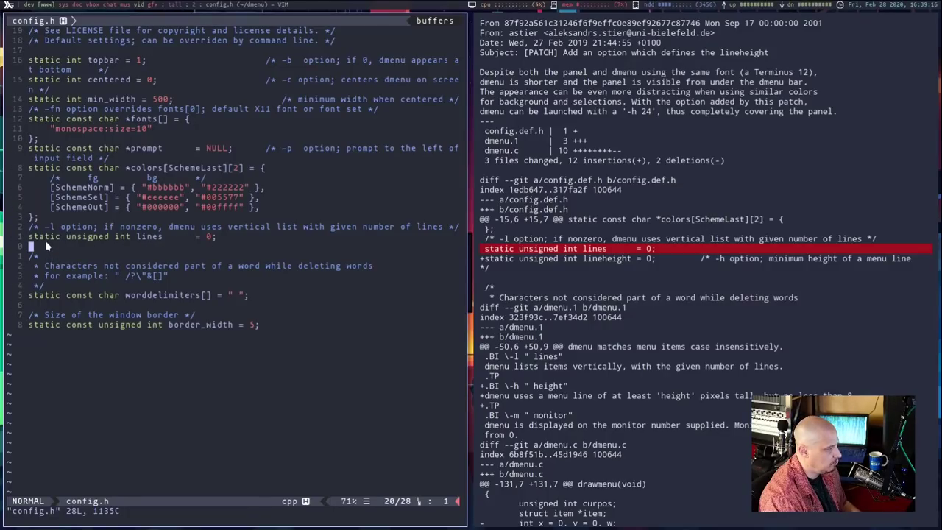
middle_click(59, 248)
click(34, 246)
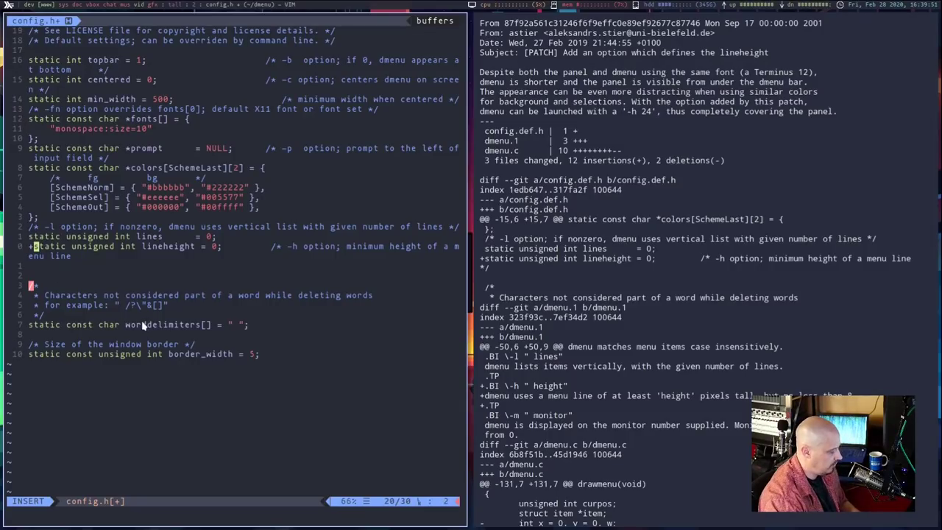
Remove the leading plus sign from the pasted lineheight line, then save config.h and quit vim.
key(BackSpace)
key(Escape)
text(:wq)
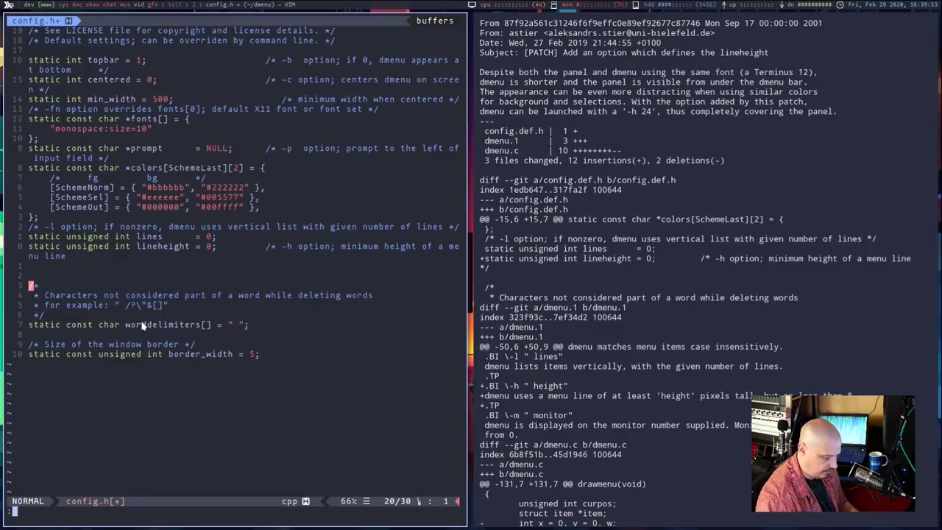
key(Return)
Rebuild and install dmenu with the added lineheight setting using sudo make install.
text(s)
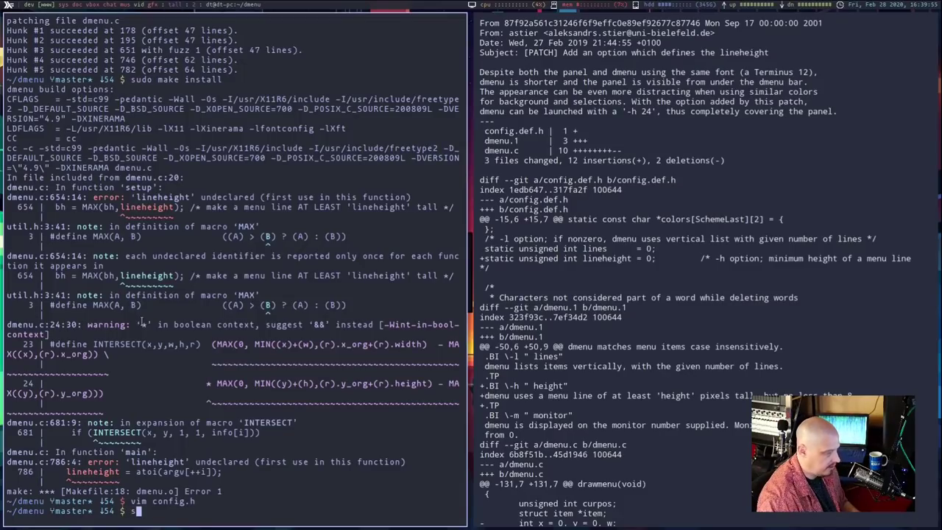
text(udo make install)
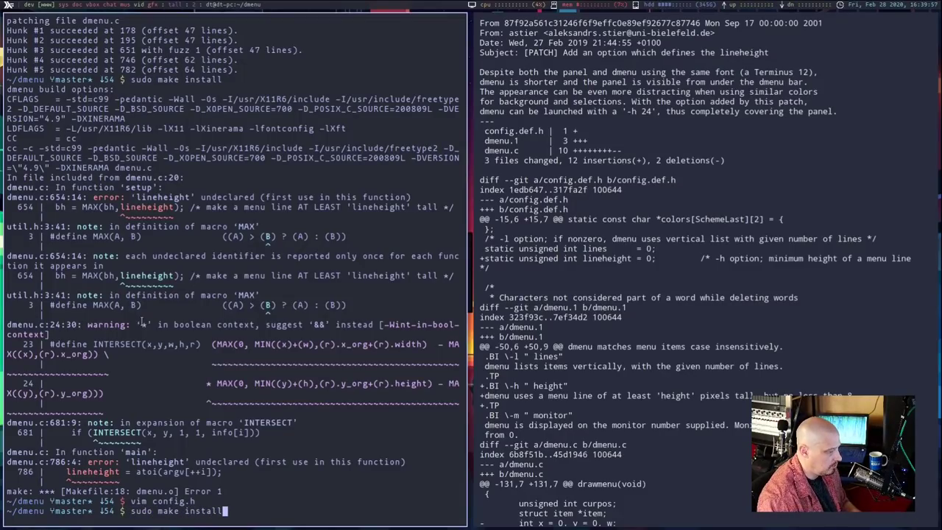
key(Return)
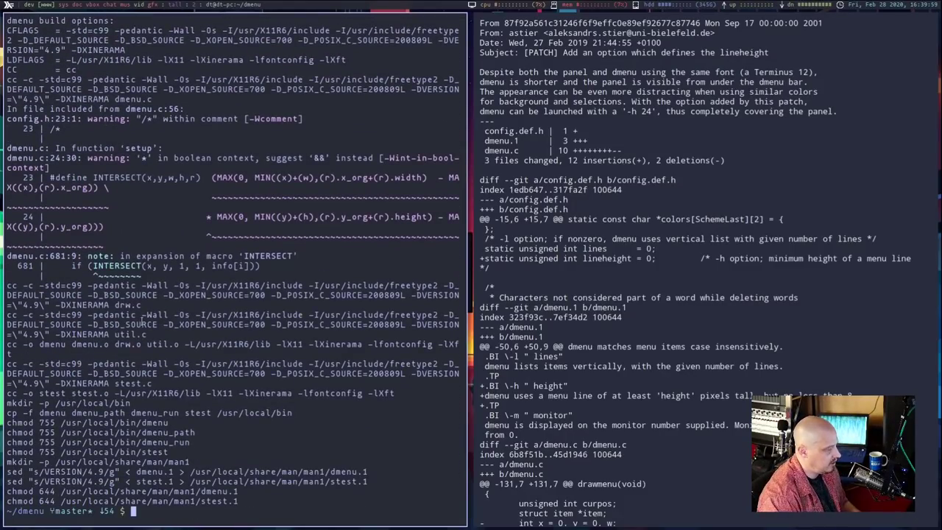
Launch dmenu_run, move the selection back and forth through the first entries to check the bar's height, and close it.
text(dmenu_run)
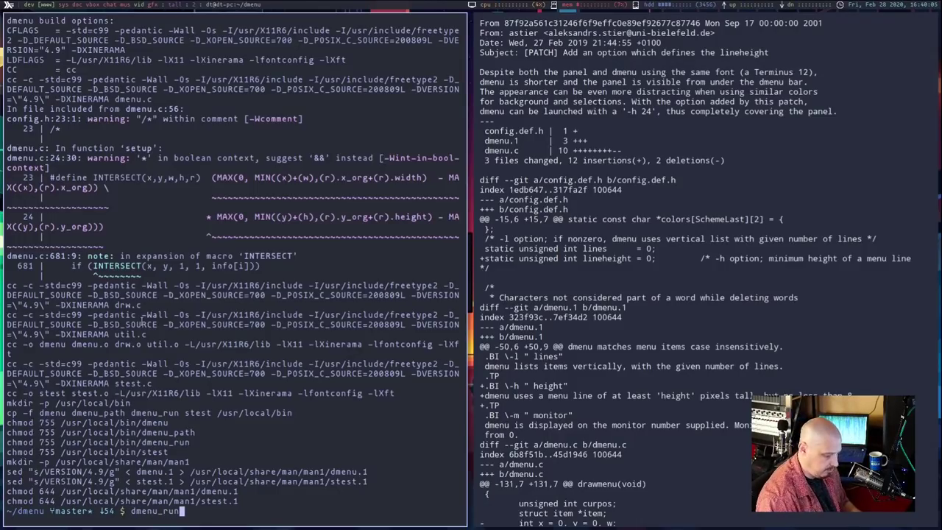
key(Return)
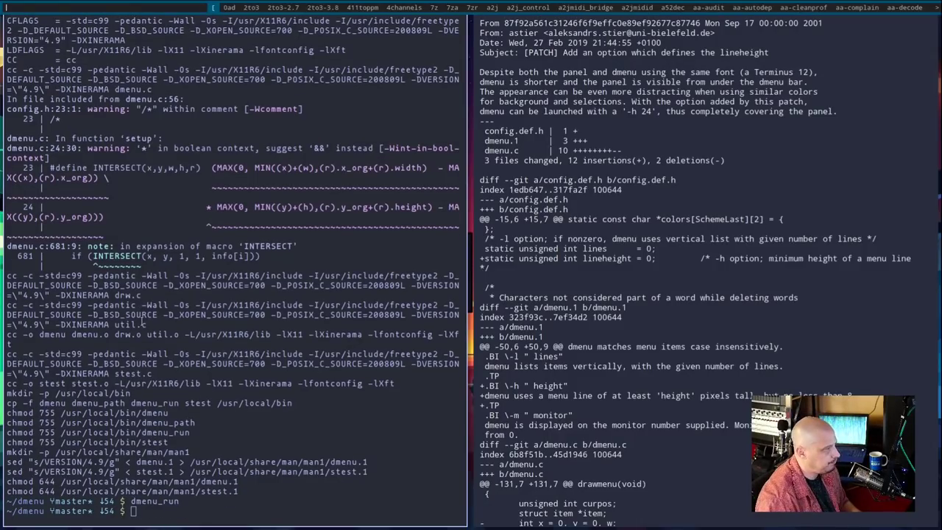
key(Right)
key(Right)
key(Right)
key(Right)
key(Right)
key(Left)
key(Left)
key(Left)
key(Left)
key(Left)
key(Left)
key(Right)
key(Right)
key(Right)
key(Right)
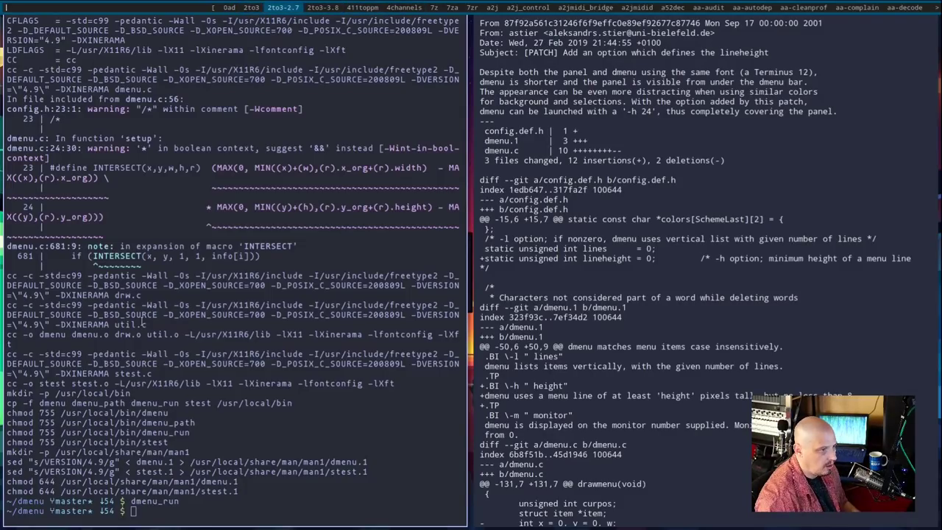
key(Escape)
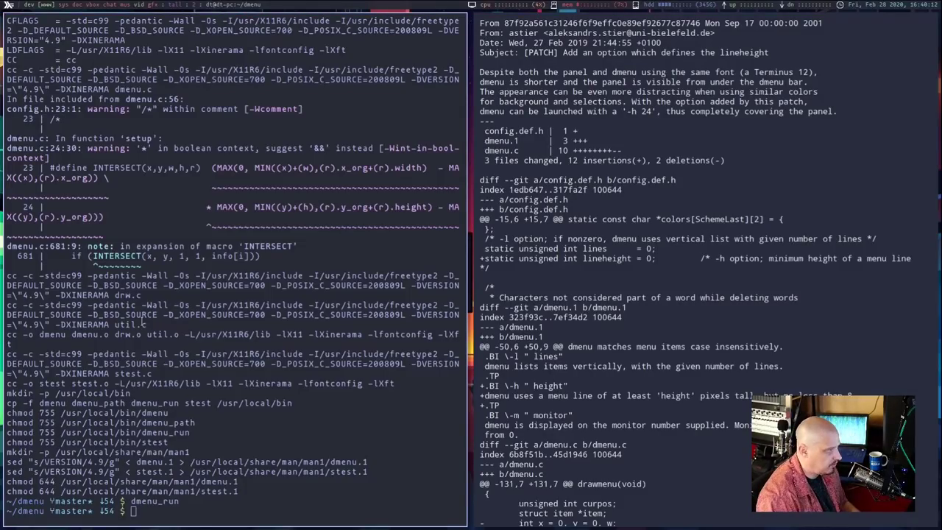